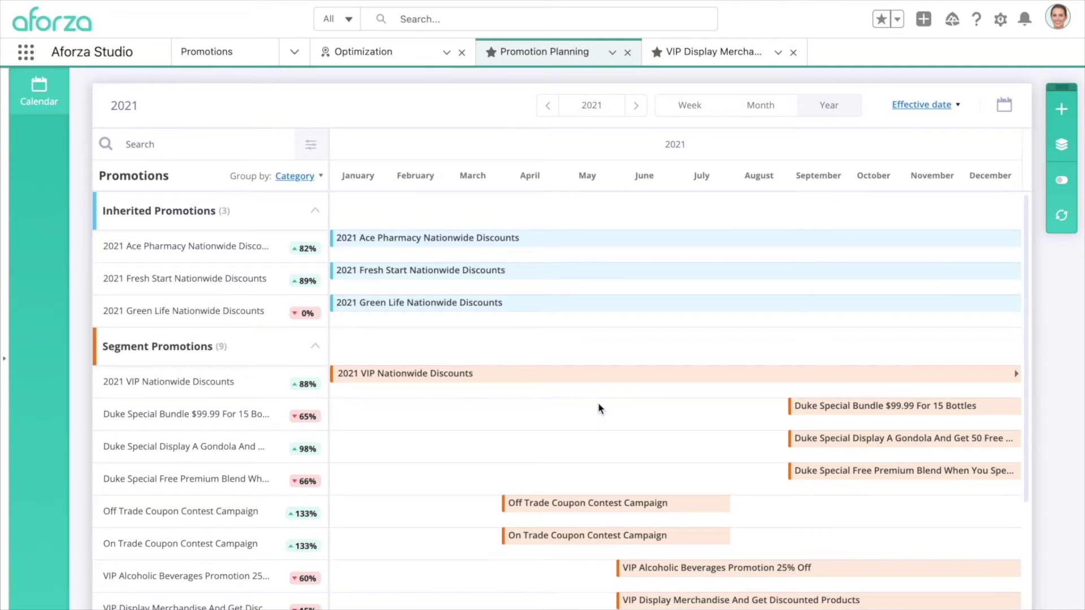
- Review the VIP Alcoholic Beverages promotion's details, discount tactics and performance figures
{"action": "scroll", "coordinate": [599, 406], "scroll_direction": "down", "scroll_amount": 1}
{"action": "scroll", "coordinate": [597, 402], "scroll_direction": "up", "scroll_amount": 1}
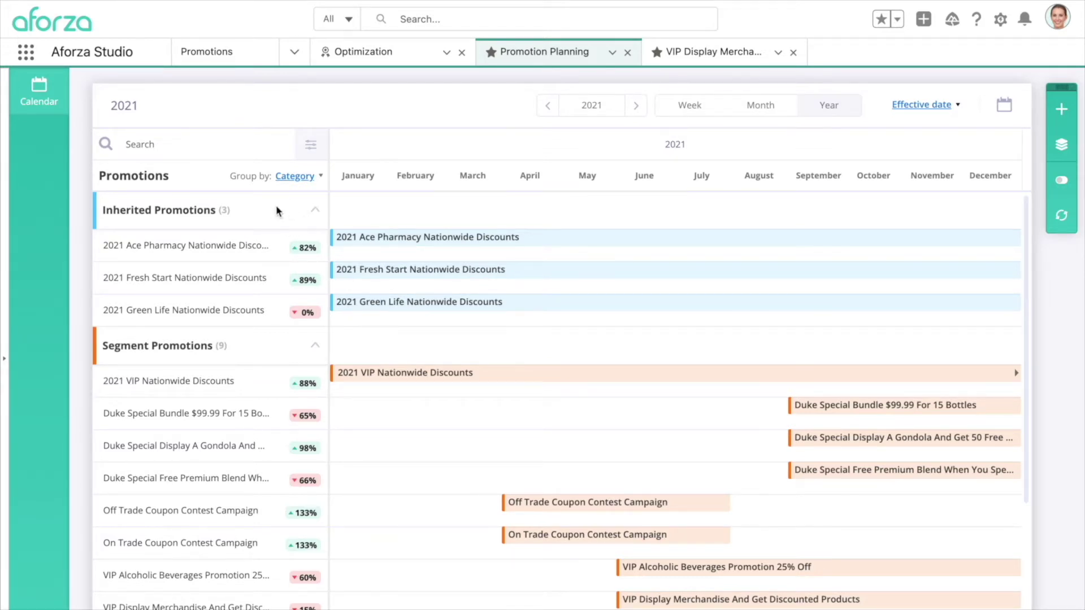
{"action": "scroll", "coordinate": [276, 212], "scroll_direction": "down", "scroll_amount": 3}
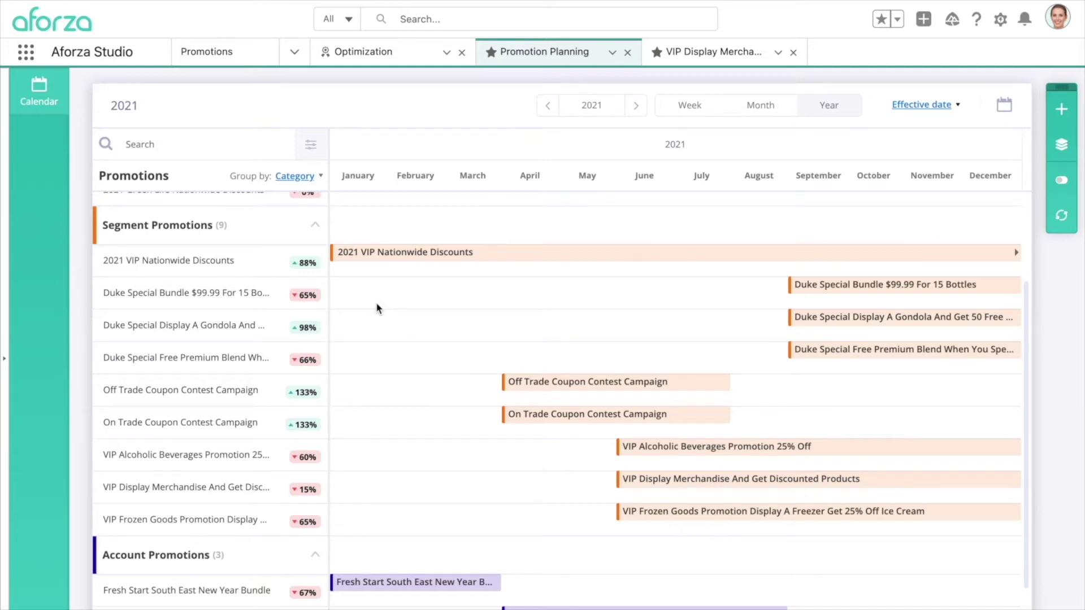
{"action": "scroll", "coordinate": [377, 308], "scroll_direction": "down", "scroll_amount": 1}
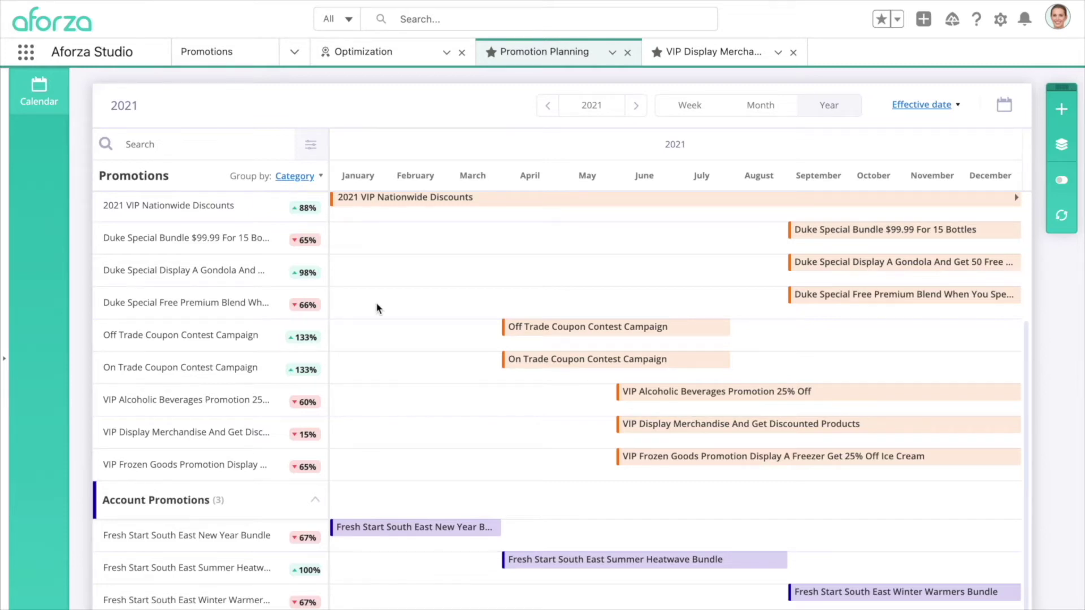
{"action": "scroll", "coordinate": [378, 308], "scroll_direction": "up", "scroll_amount": 2}
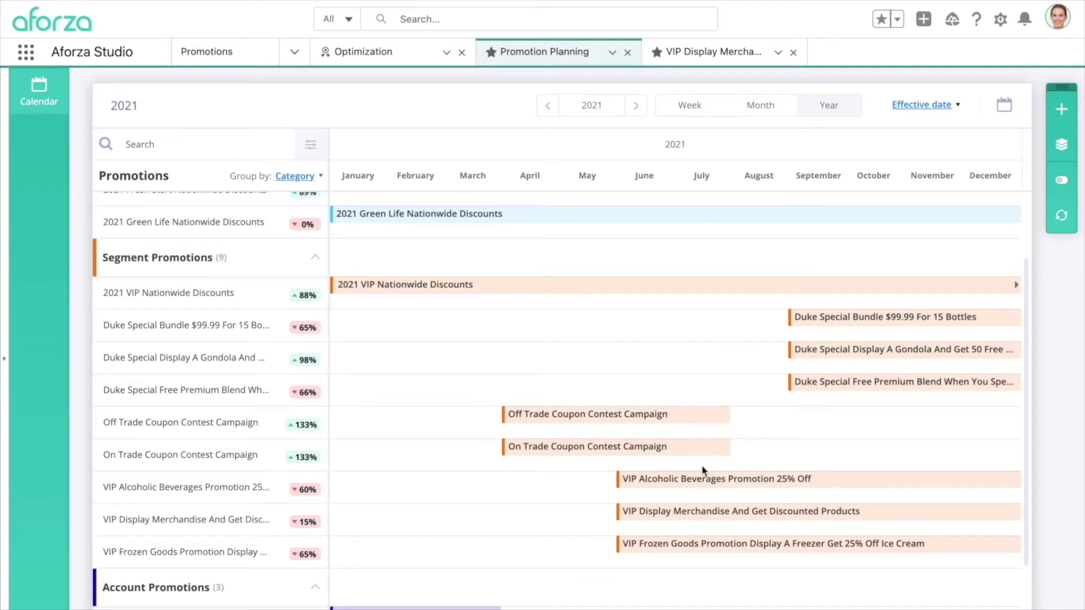
{"action": "left_click", "coordinate": [691, 484]}
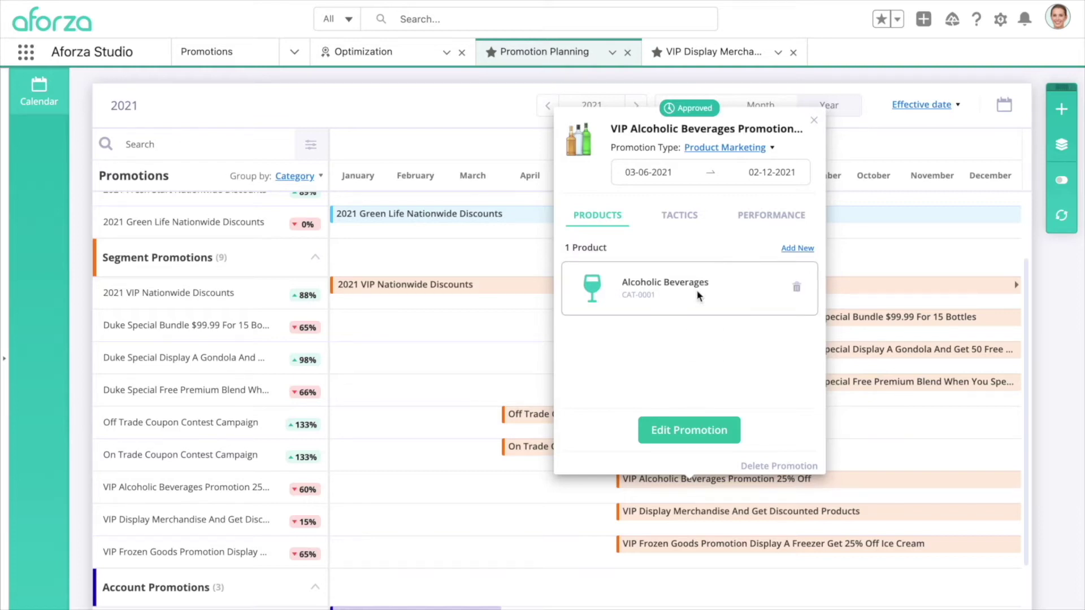
{"action": "left_click", "coordinate": [680, 221]}
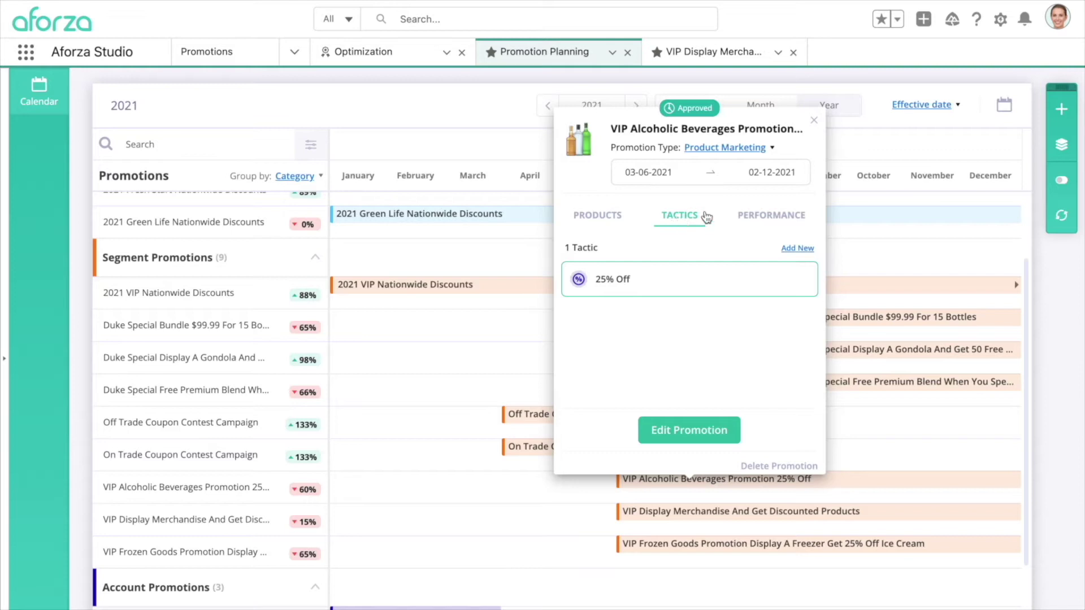
{"action": "left_click", "coordinate": [761, 217]}
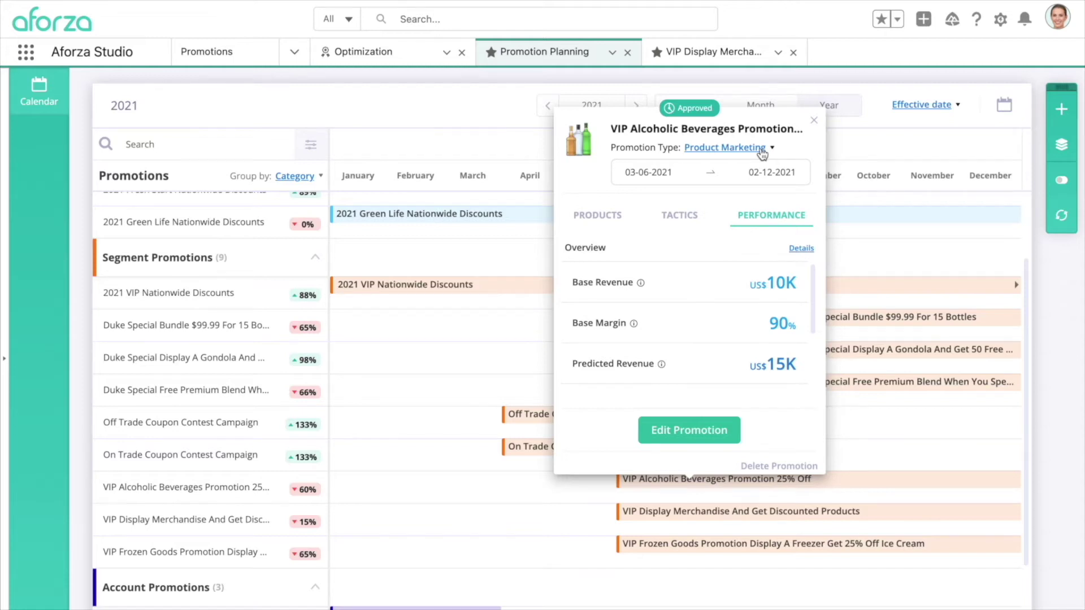
- Reschedule Duke Special Display A Gondola And Get 50 Free Bottles to run June through November
{"action": "left_click", "coordinate": [814, 120]}
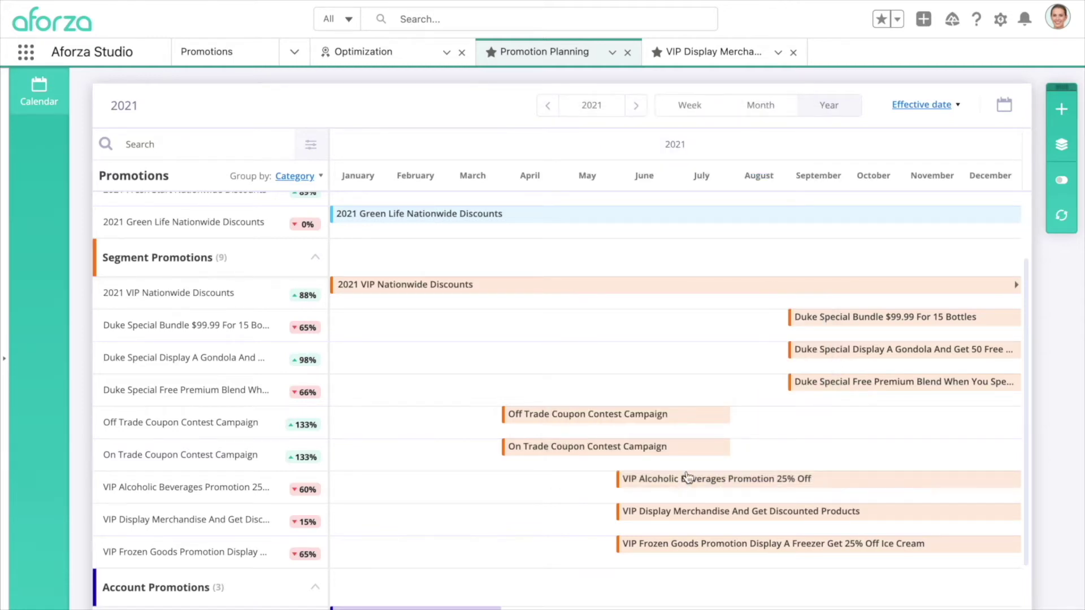
{"action": "left_click_drag", "start_coordinate": [836, 360], "coordinate": [542, 339]}
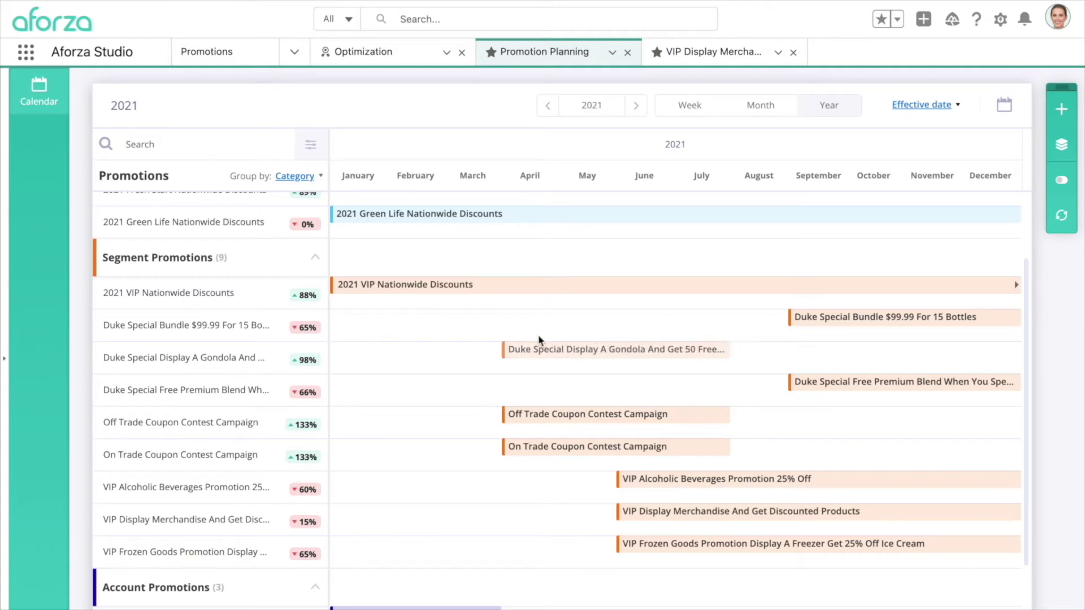
{"action": "left_click_drag", "start_coordinate": [732, 354], "coordinate": [960, 353]}
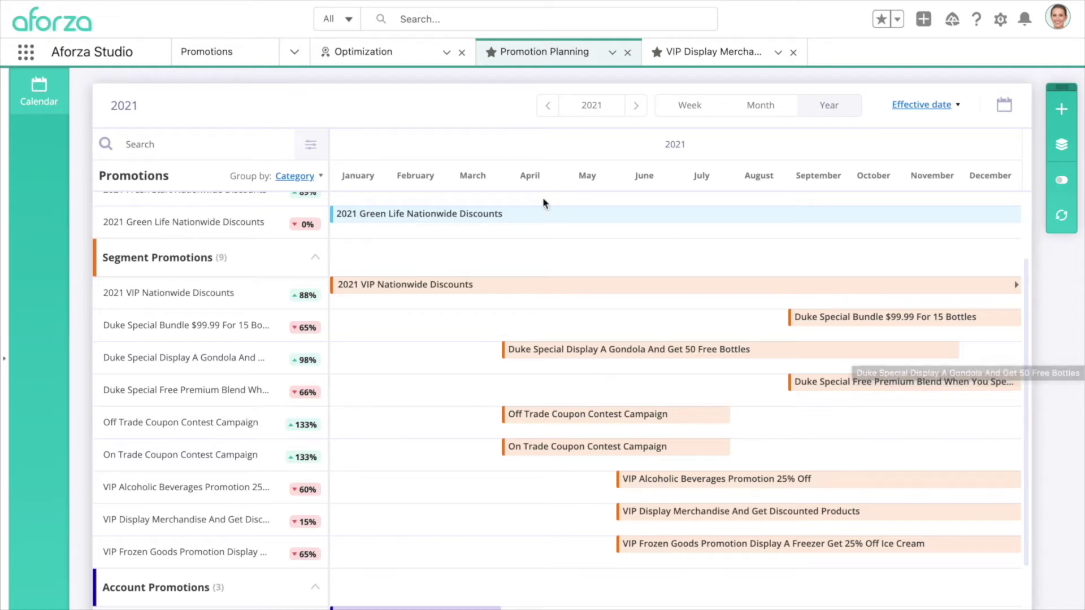
- In Filter By, browse the Promotion Type, Status and Budget lists without choosing any
{"action": "left_click", "coordinate": [315, 151]}
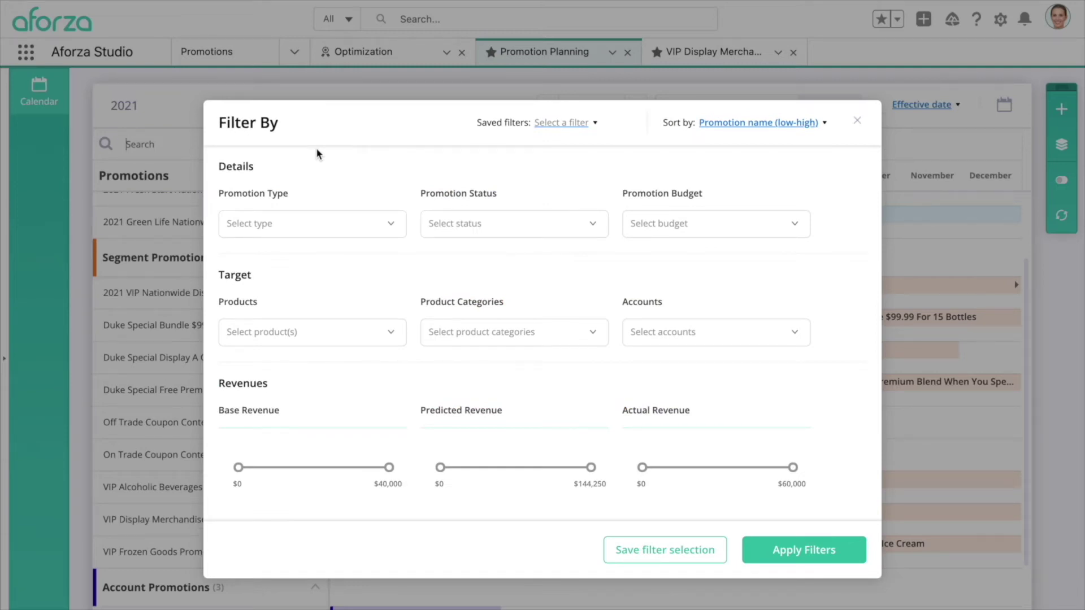
{"action": "left_click", "coordinate": [389, 221]}
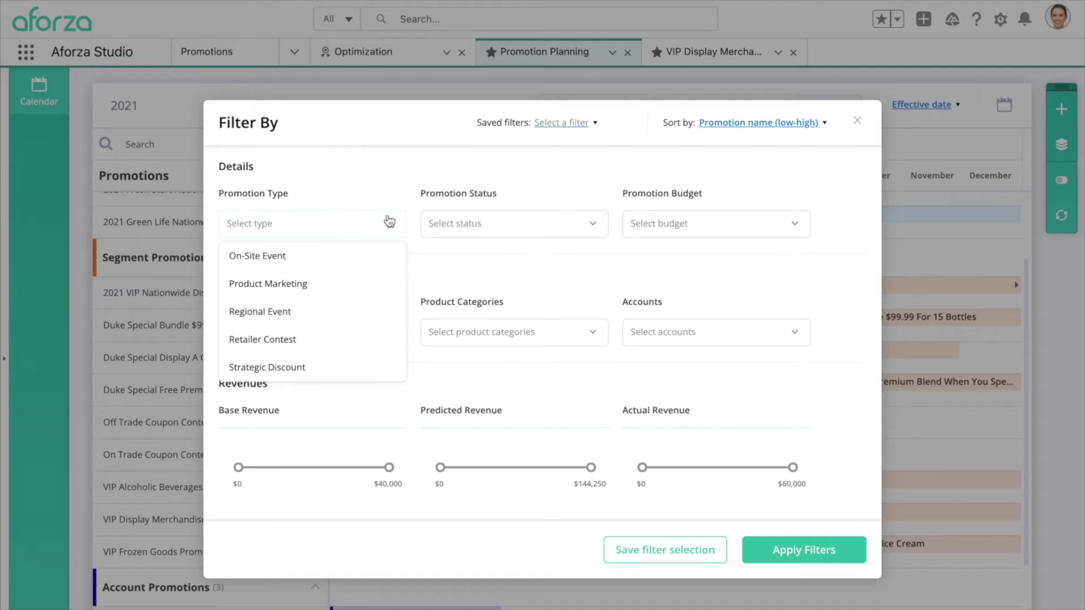
{"action": "left_click", "coordinate": [525, 228]}
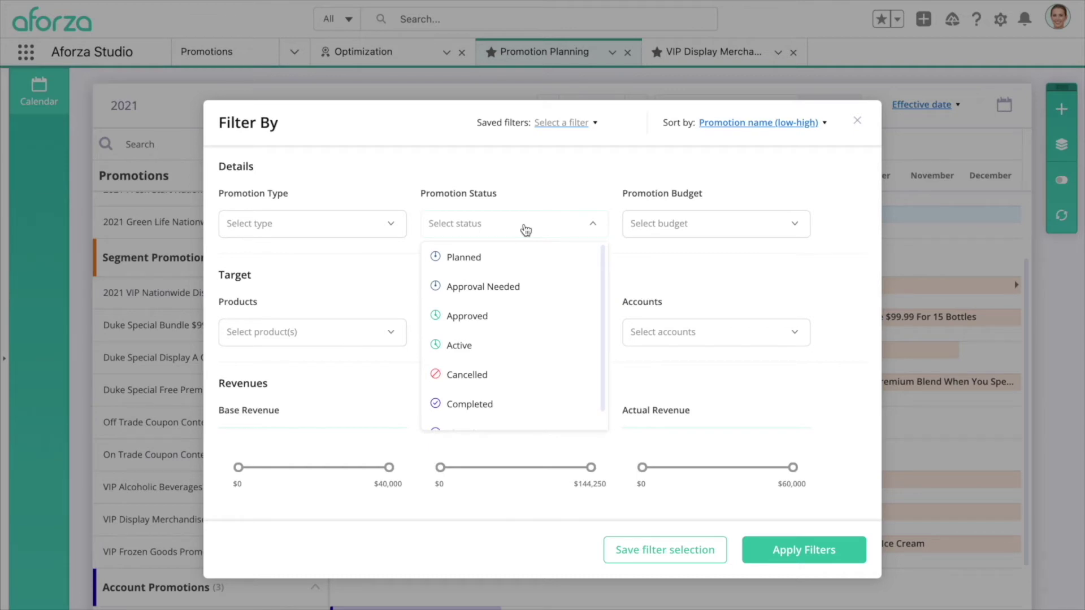
{"action": "left_click", "coordinate": [702, 232]}
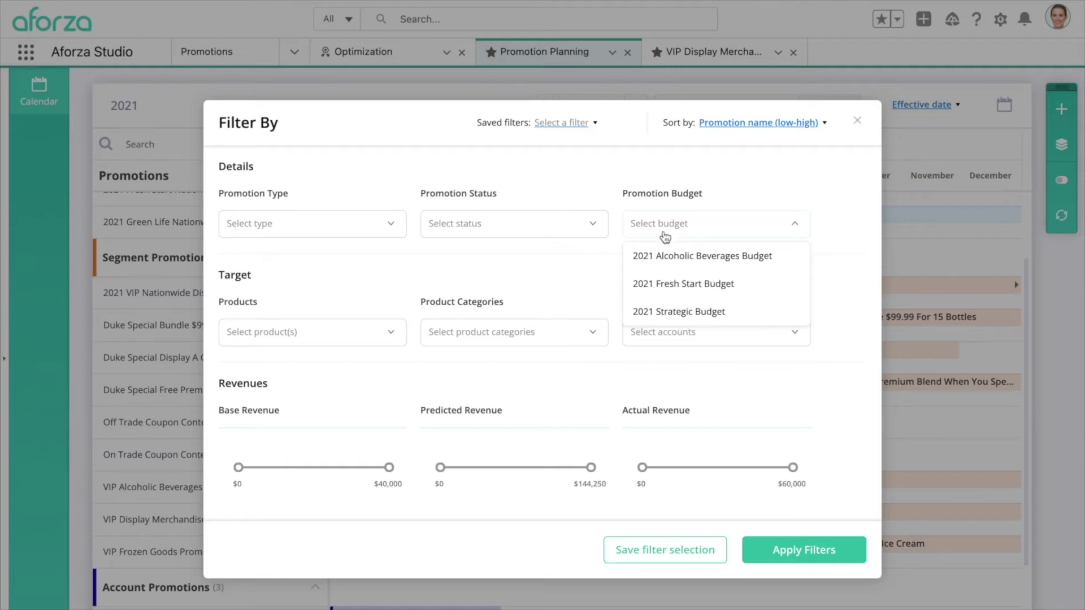
{"action": "left_click", "coordinate": [516, 280]}
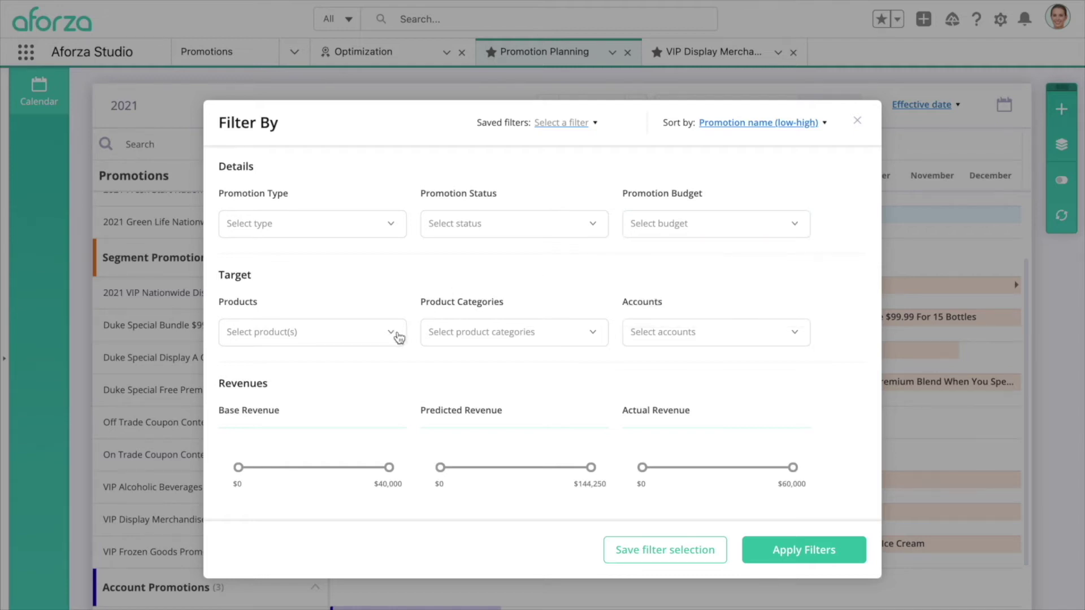
{"action": "left_click", "coordinate": [398, 337]}
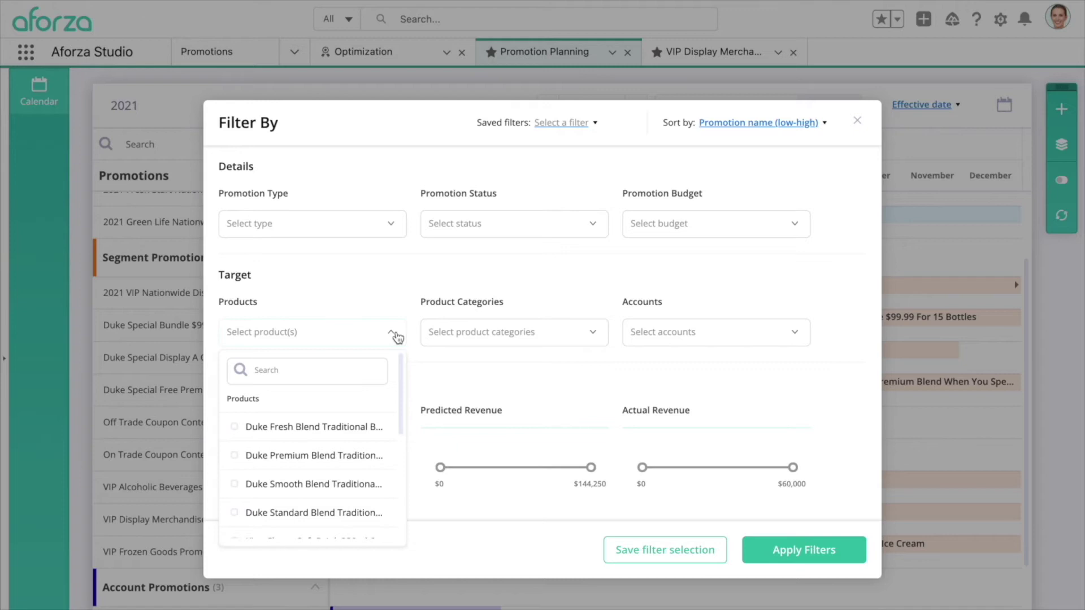
{"action": "left_click", "coordinate": [491, 340]}
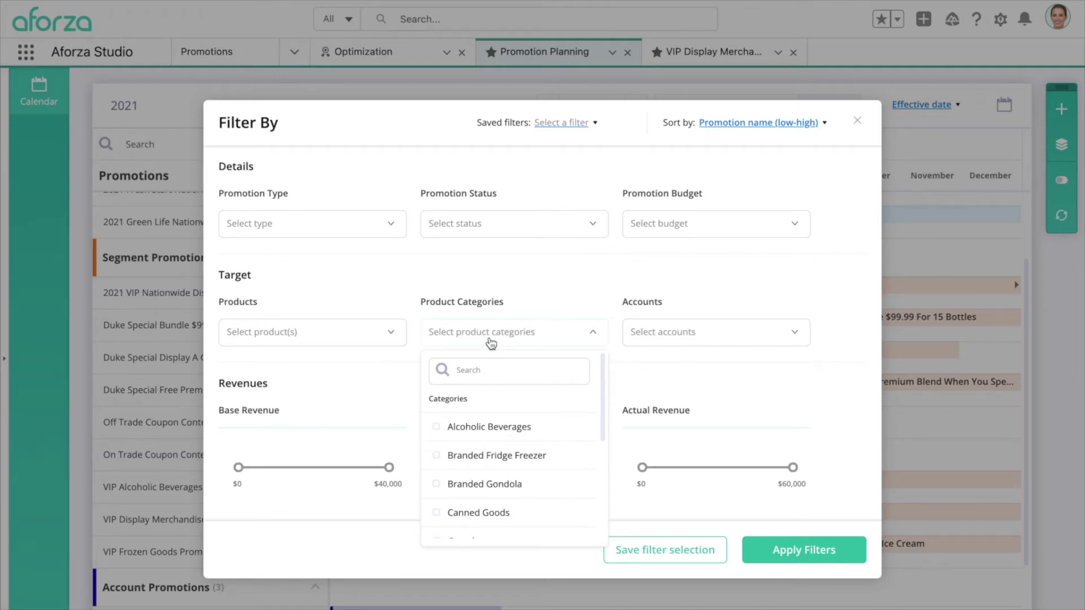
{"action": "left_click", "coordinate": [672, 338]}
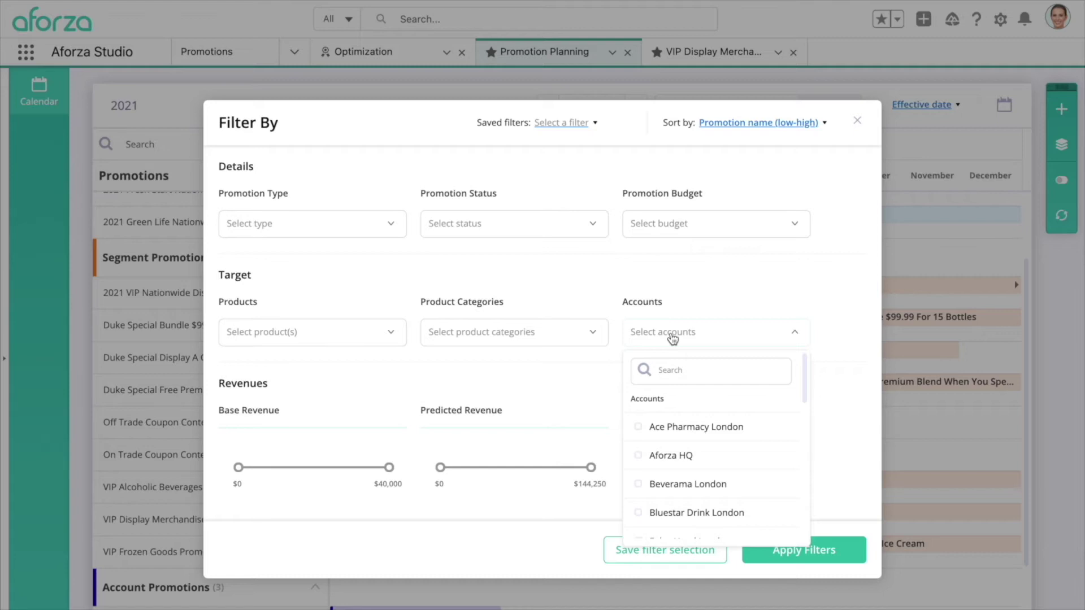
{"action": "left_click", "coordinate": [573, 368]}
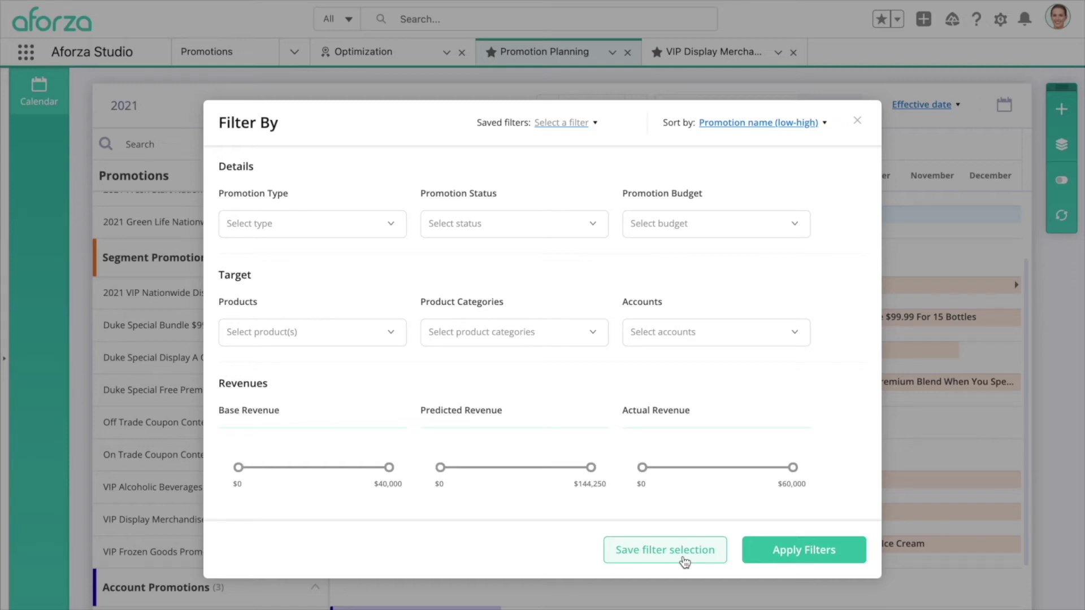
- Check the Sort by options, then dismiss Filter By without applying any filter
{"action": "left_click", "coordinate": [824, 124]}
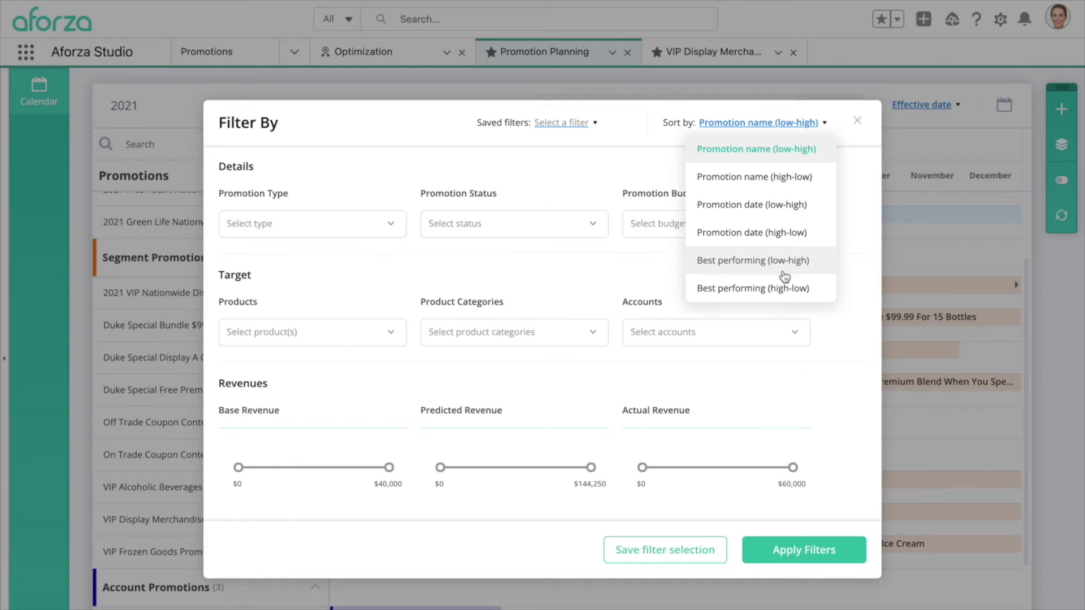
{"action": "left_click", "coordinate": [858, 120]}
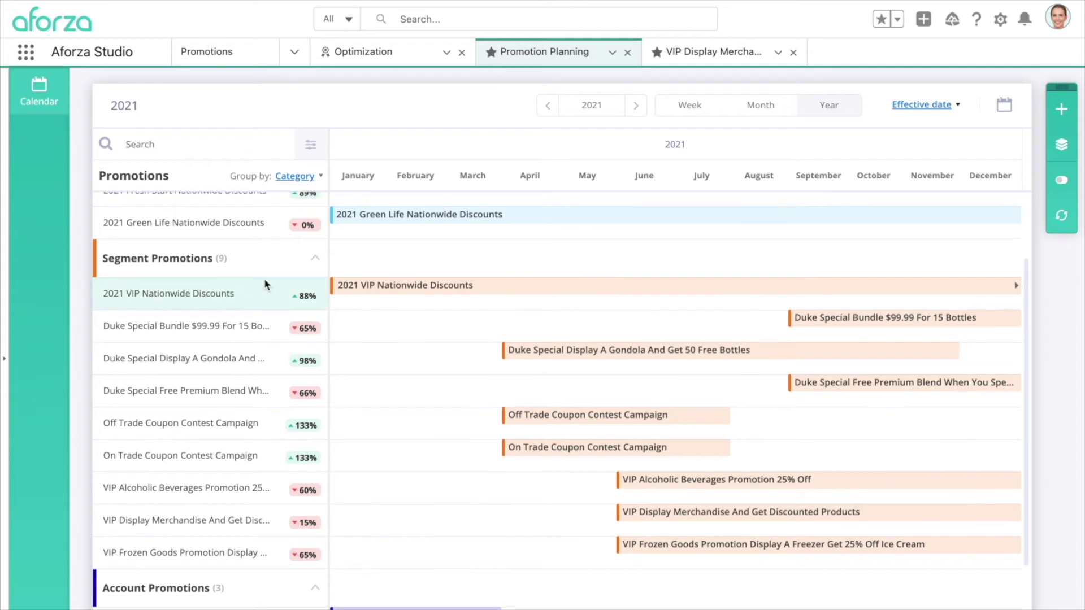
{"action": "scroll", "coordinate": [264, 278], "scroll_direction": "up", "scroll_amount": 2}
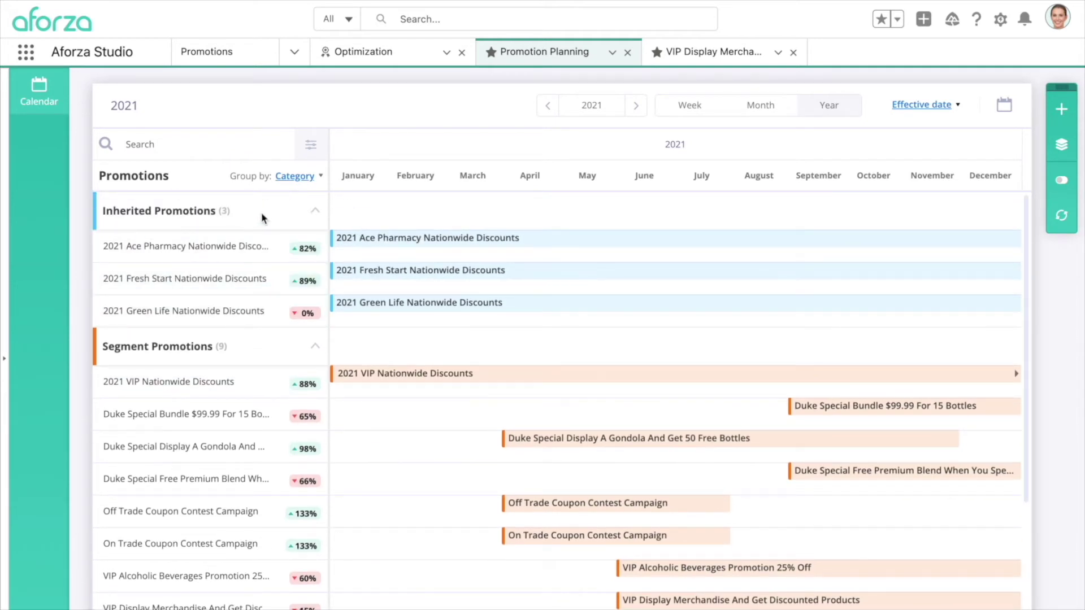
- Group the 2021 calendar by Status and bring the Group by choices back up
{"action": "left_click", "coordinate": [312, 178]}
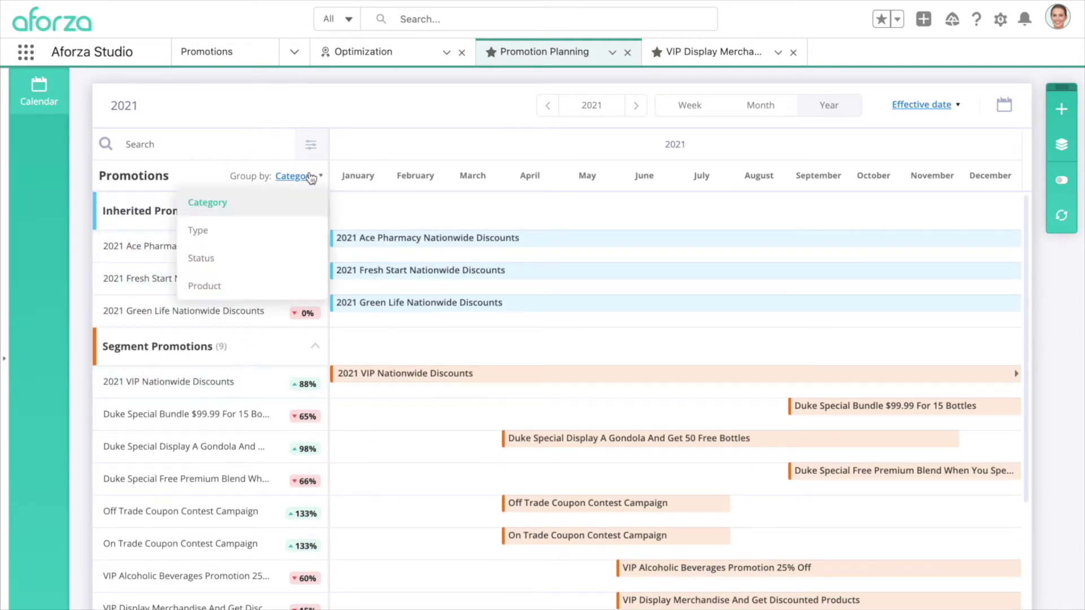
{"action": "left_click", "coordinate": [245, 263]}
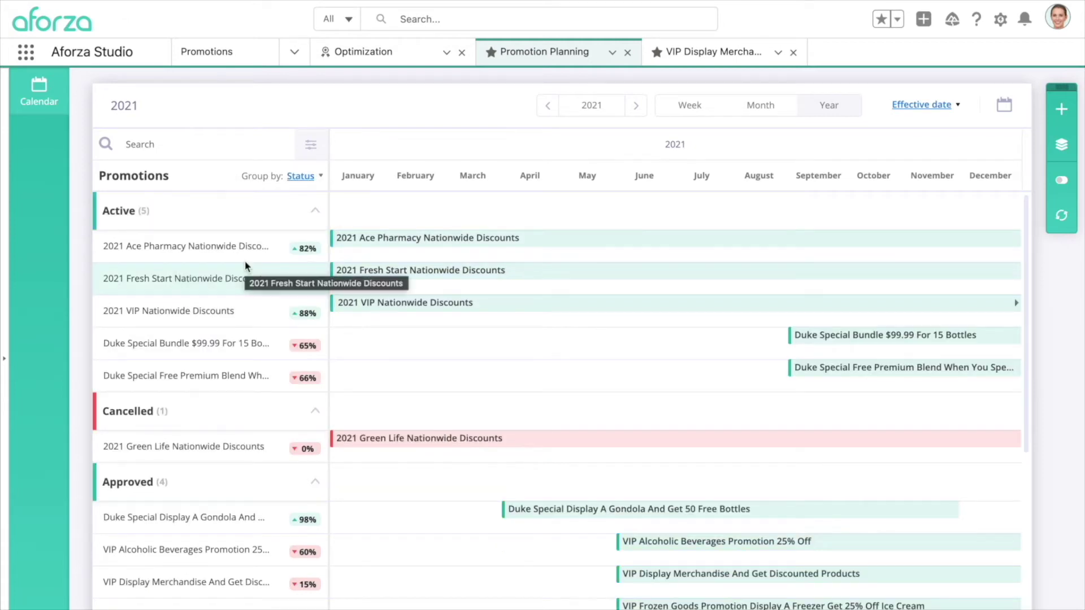
{"action": "scroll", "coordinate": [234, 430], "scroll_direction": "down", "scroll_amount": 4}
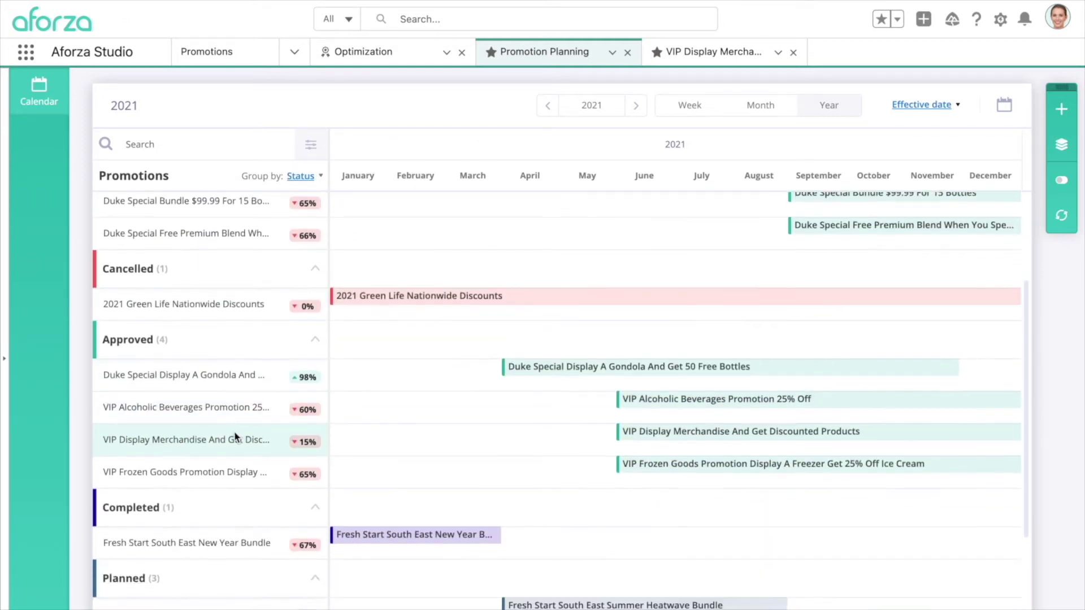
{"action": "scroll", "coordinate": [234, 431], "scroll_direction": "up", "scroll_amount": 4}
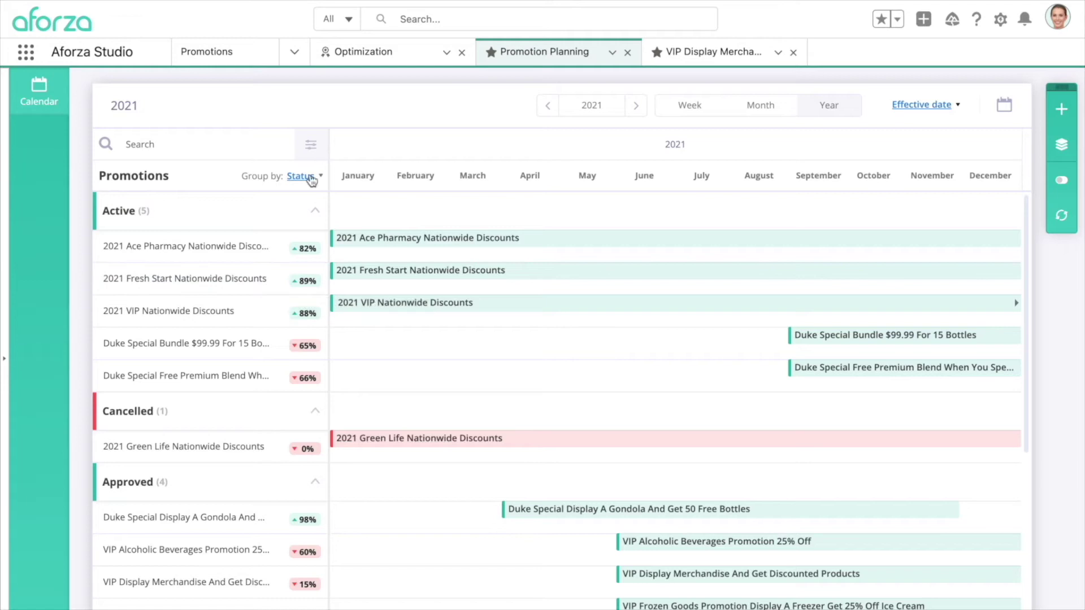
{"action": "left_click", "coordinate": [311, 179]}
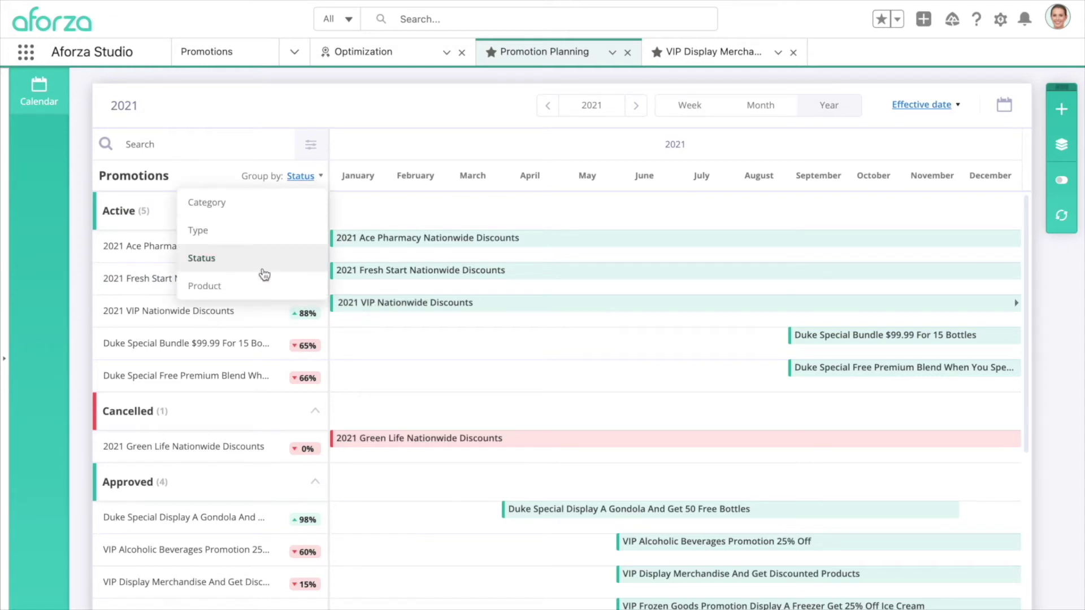
- Group the calendar by Product and review Soft Drinks, Alcoholic Beverages, Frozen Foods and other groups
{"action": "left_click", "coordinate": [261, 288]}
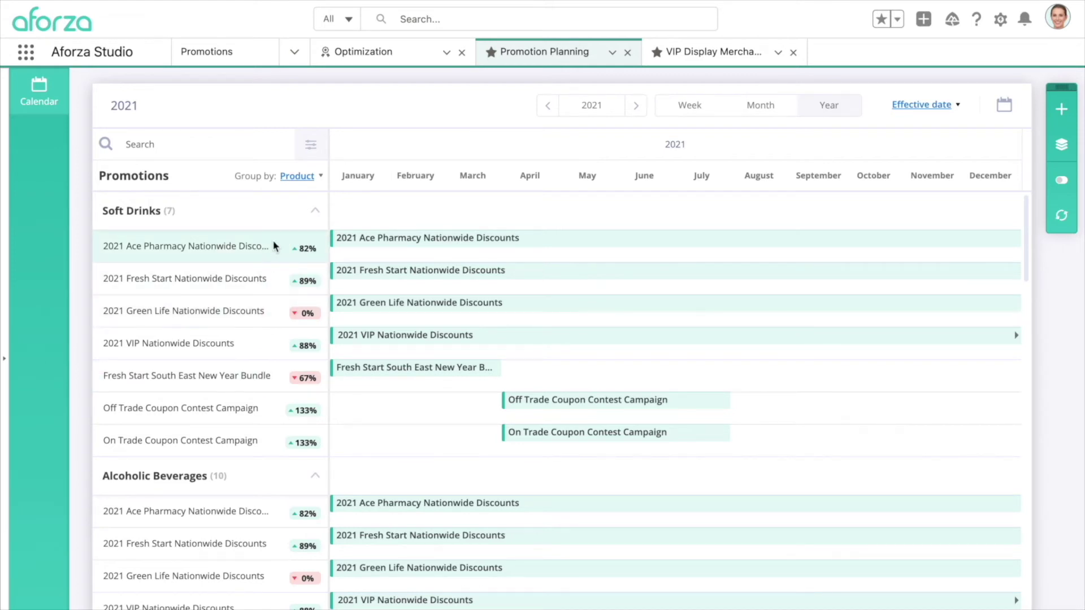
{"action": "scroll", "coordinate": [274, 247], "scroll_direction": "down", "scroll_amount": 5}
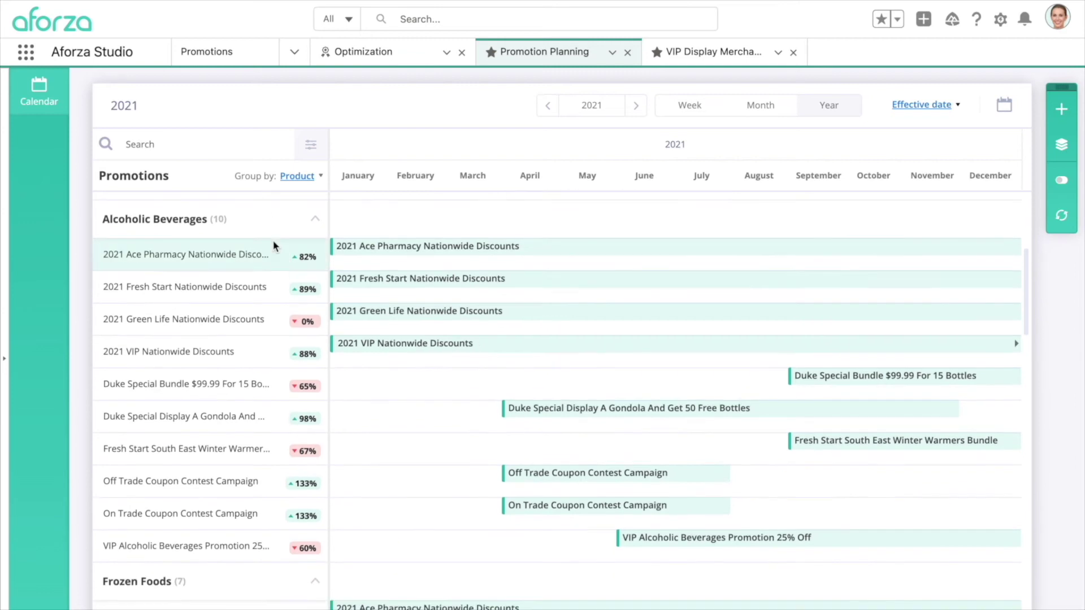
{"action": "scroll", "coordinate": [274, 246], "scroll_direction": "up", "scroll_amount": 5}
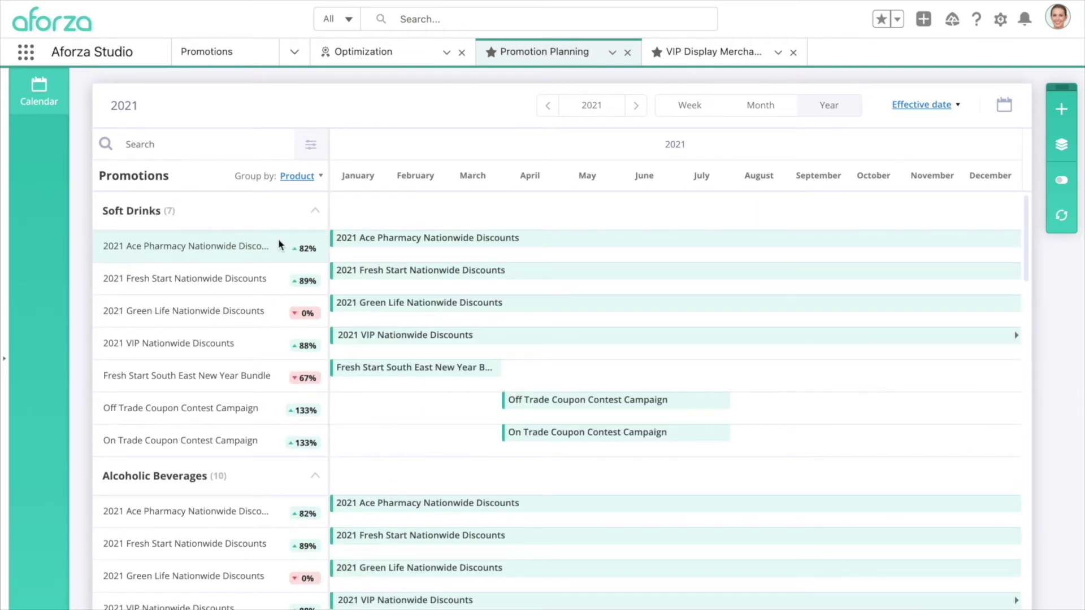
{"action": "scroll", "coordinate": [256, 489], "scroll_direction": "down", "scroll_amount": 2}
{"action": "scroll", "coordinate": [255, 489], "scroll_direction": "down", "scroll_amount": 1}
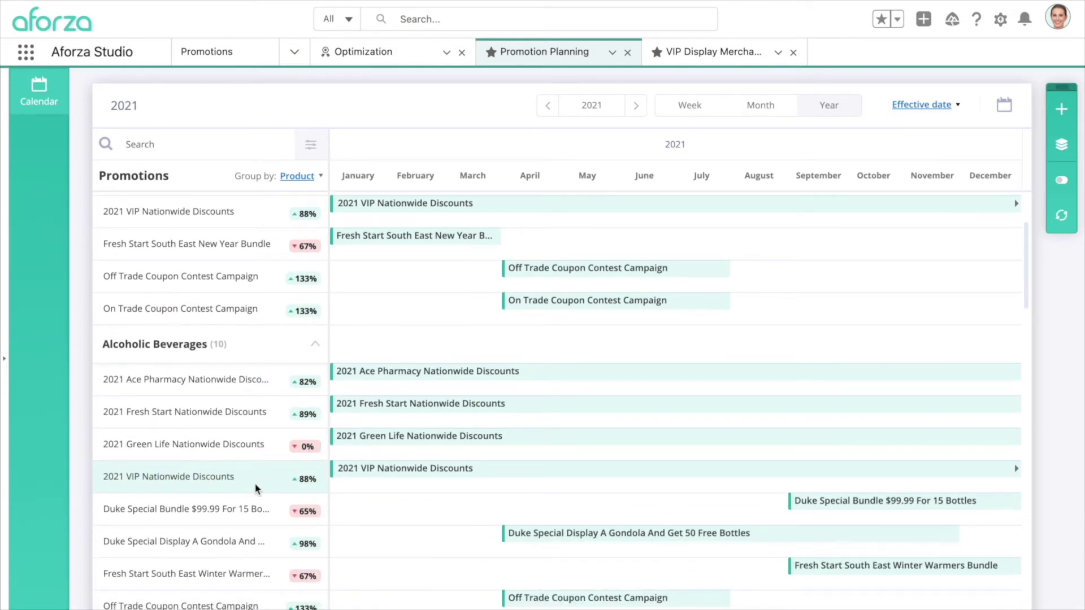
{"action": "scroll", "coordinate": [256, 489], "scroll_direction": "down", "scroll_amount": 7}
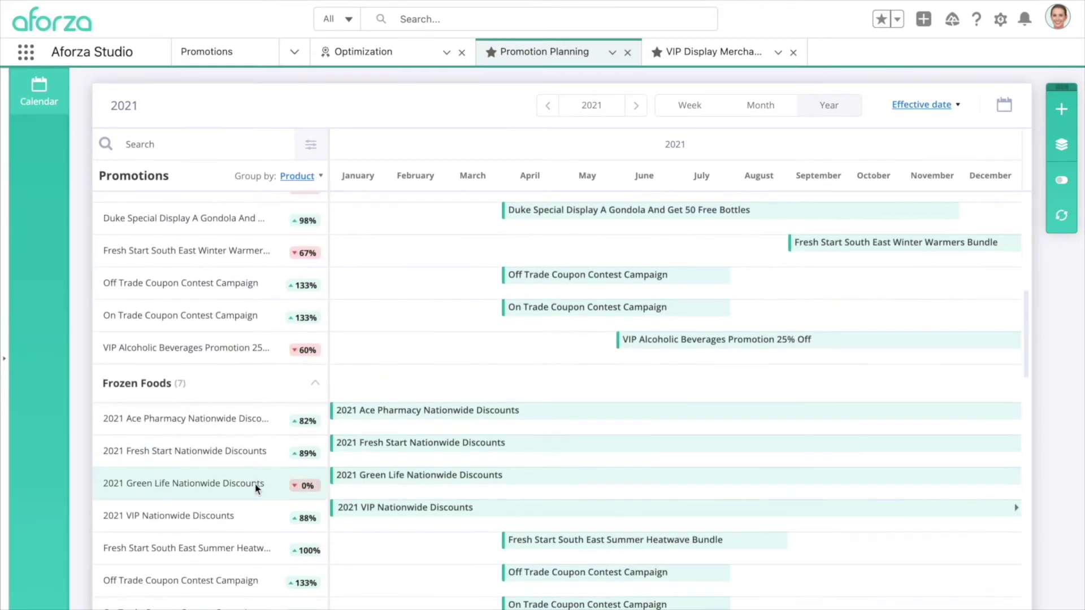
{"action": "scroll", "coordinate": [256, 489], "scroll_direction": "down", "scroll_amount": 6}
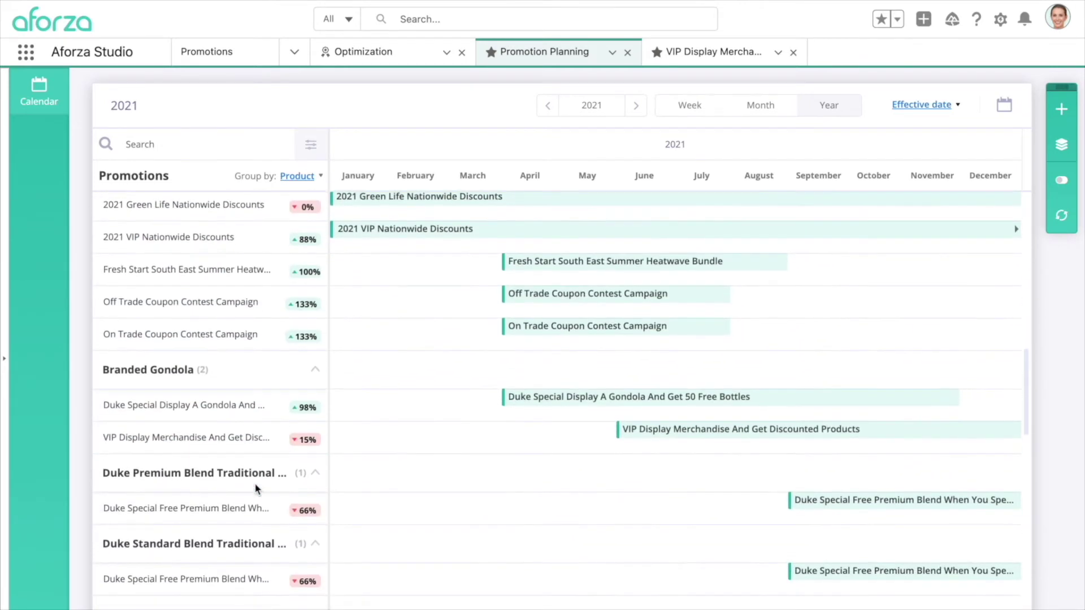
{"action": "scroll", "coordinate": [256, 488], "scroll_direction": "down", "scroll_amount": 3}
{"action": "scroll", "coordinate": [255, 488], "scroll_direction": "up", "scroll_amount": 4}
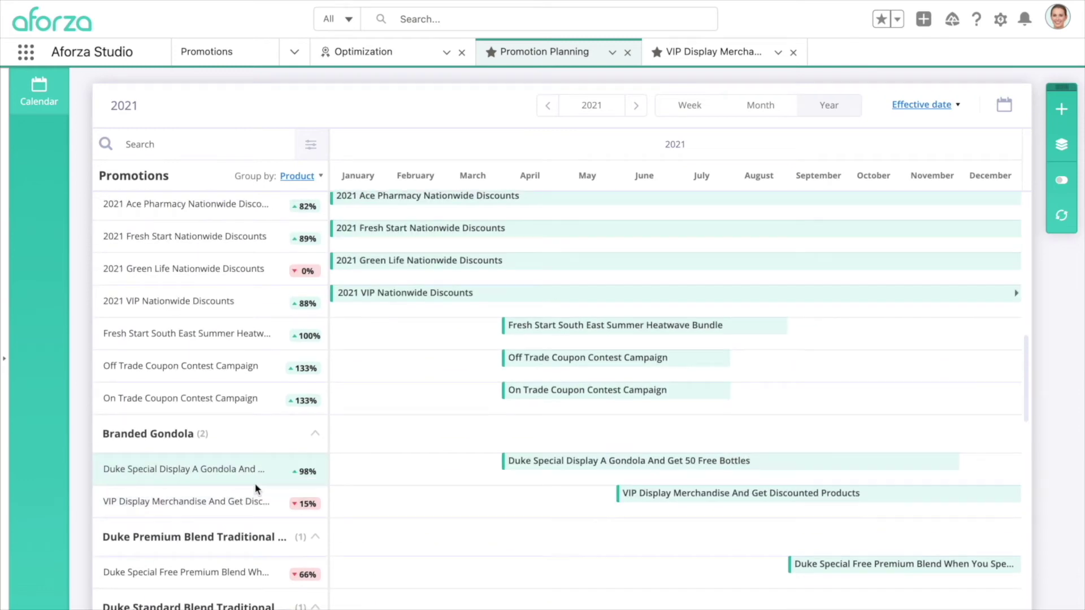
{"action": "scroll", "coordinate": [256, 489], "scroll_direction": "up", "scroll_amount": 10}
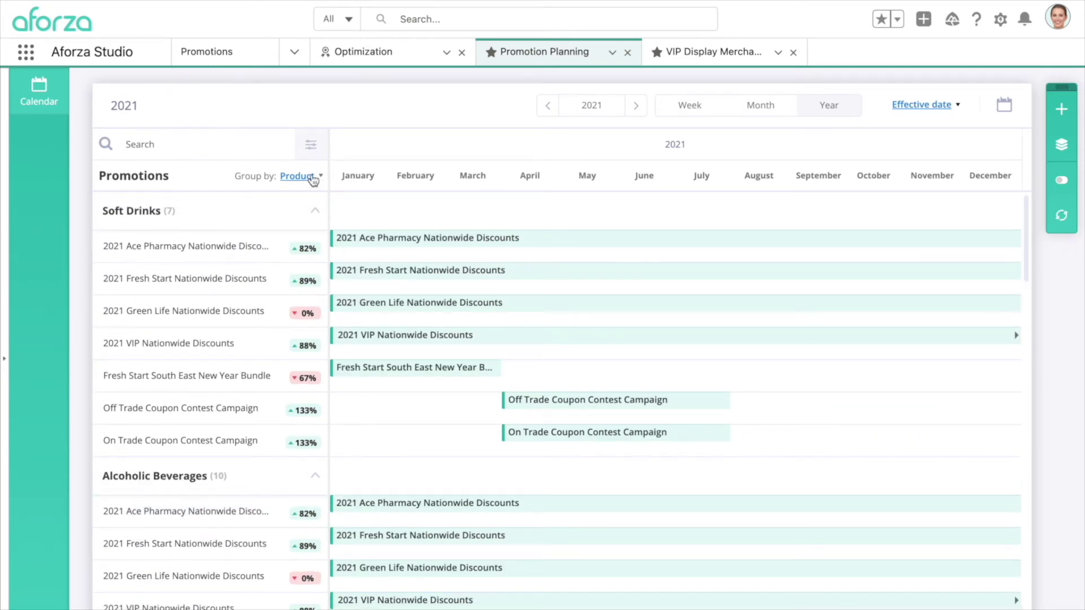
- Group by Category, enable Promotion Clash, and inspect Fresh Start South East New Year's four clashes
{"action": "left_click", "coordinate": [296, 176]}
{"action": "left_click", "coordinate": [294, 201]}
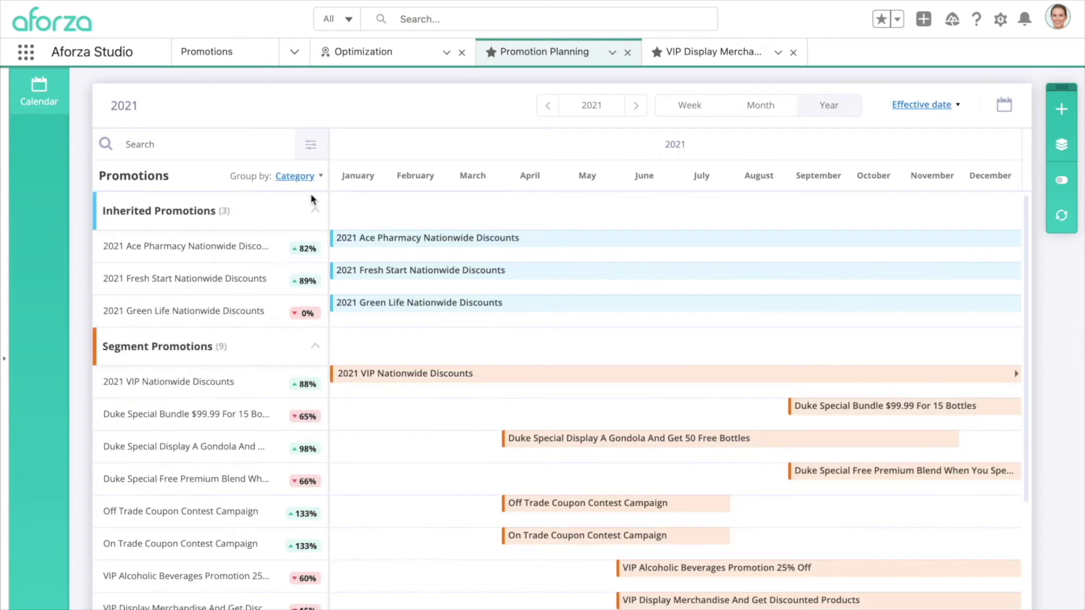
{"action": "left_click", "coordinate": [1063, 182]}
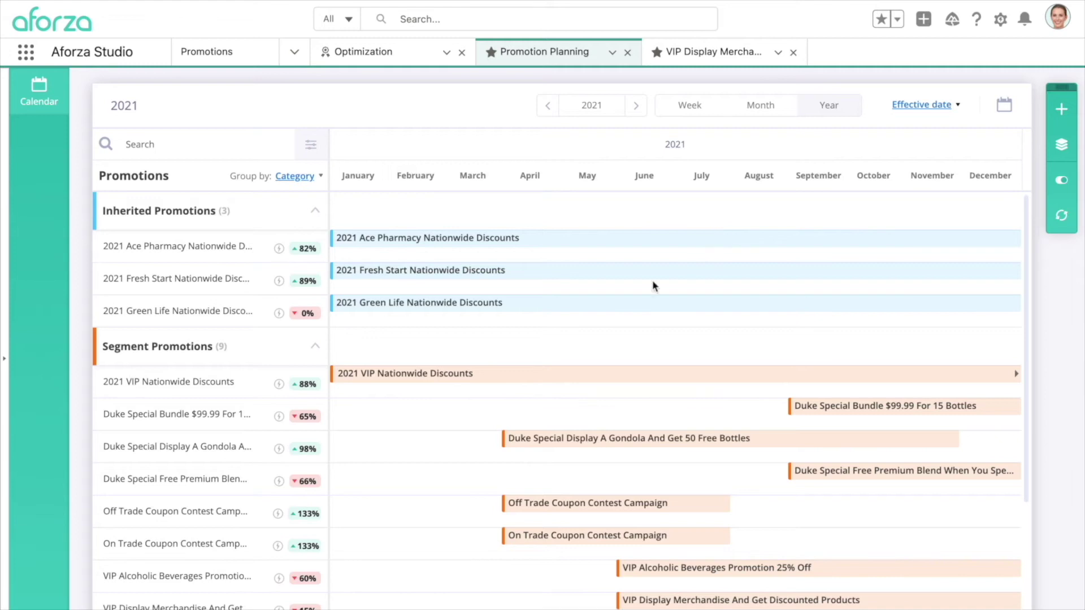
{"action": "scroll", "coordinate": [412, 469], "scroll_direction": "down", "scroll_amount": 1}
{"action": "scroll", "coordinate": [412, 469], "scroll_direction": "down", "scroll_amount": 2}
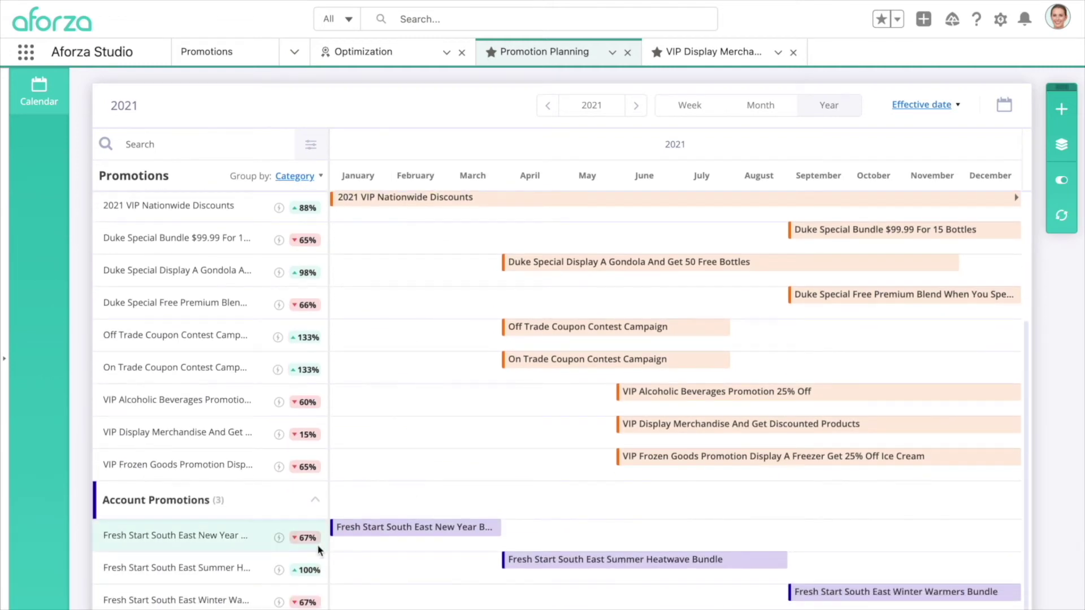
{"action": "mouse_move", "coordinate": [280, 542]}
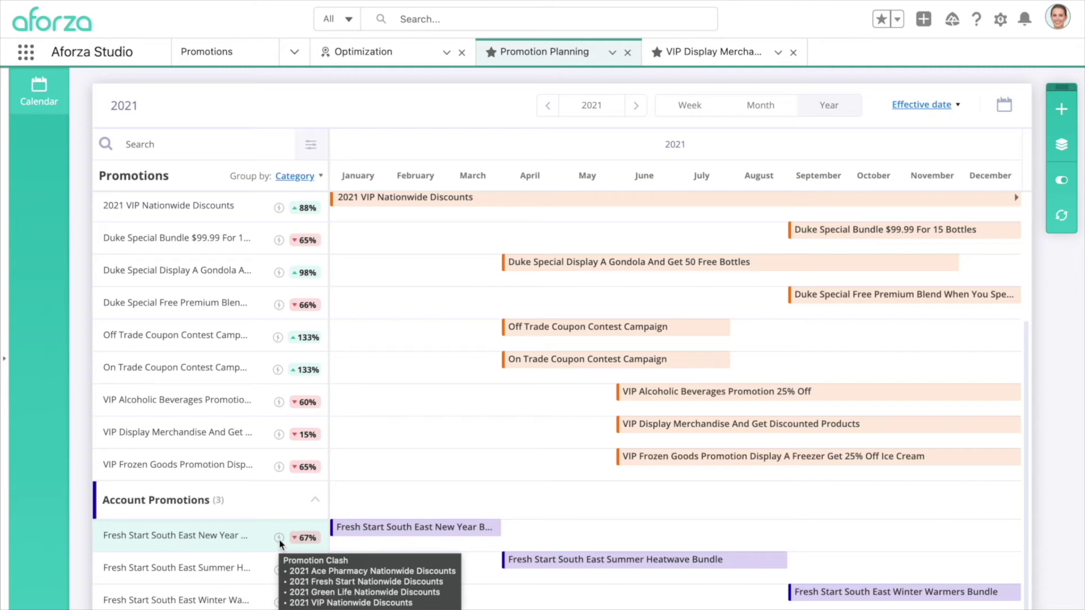
- Turn off Promotion Clash and move Duke Special Display A Gondola from April to September
{"action": "left_click", "coordinate": [1061, 180]}
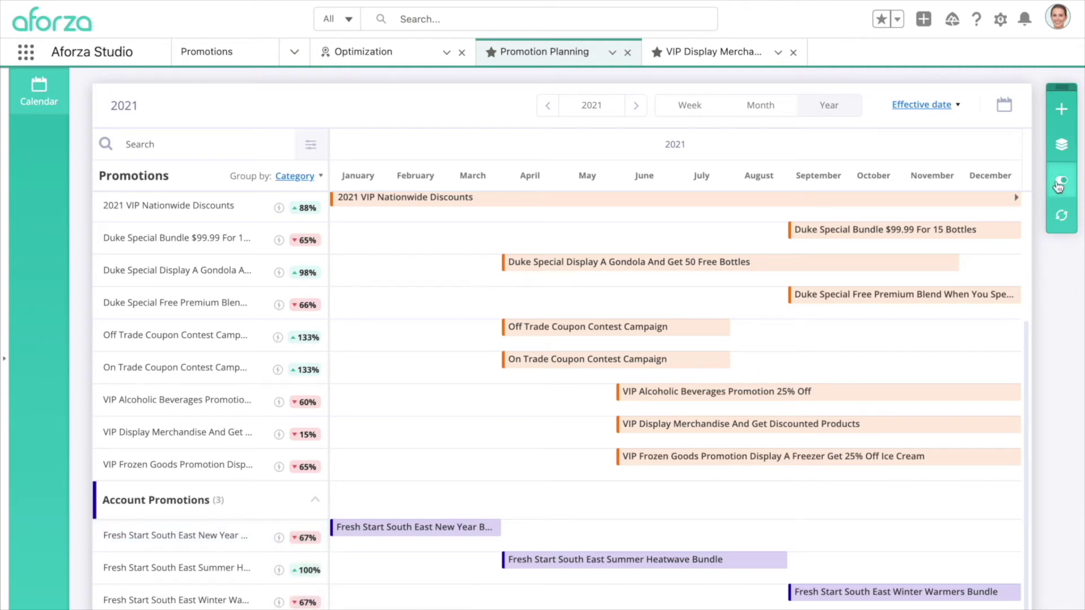
{"action": "scroll", "coordinate": [794, 459], "scroll_direction": "up", "scroll_amount": 1}
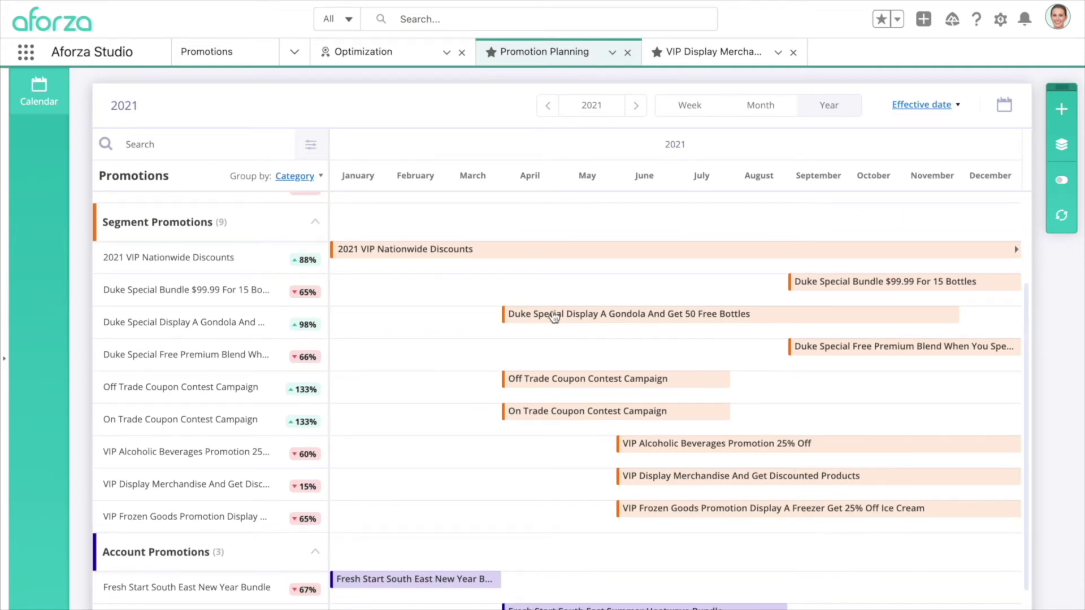
{"action": "left_click_drag", "start_coordinate": [593, 317], "coordinate": [819, 311]}
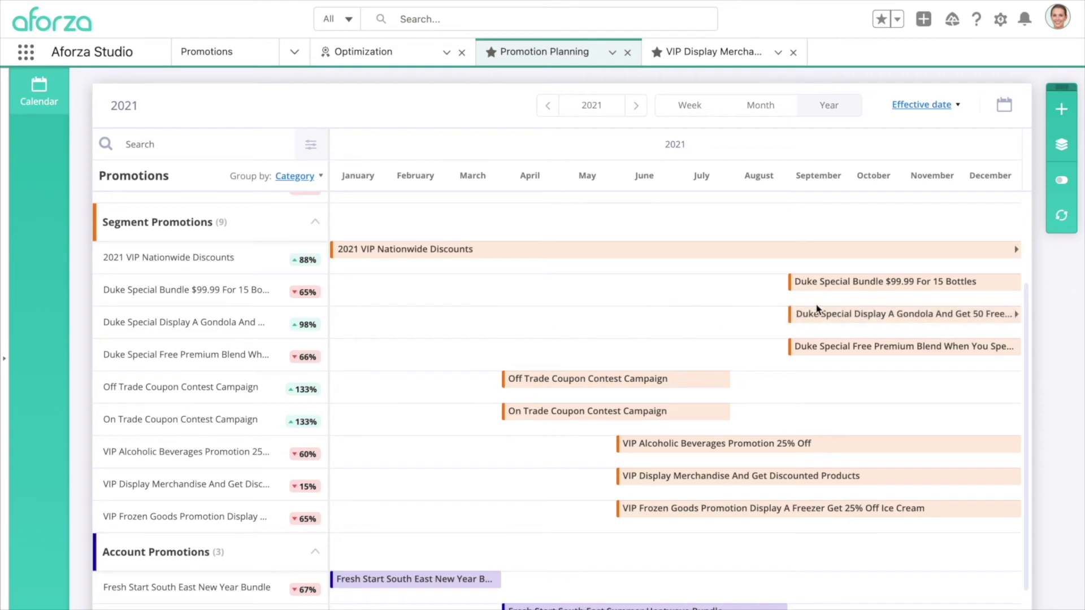
{"action": "scroll", "coordinate": [692, 370], "scroll_direction": "up", "scroll_amount": 3}
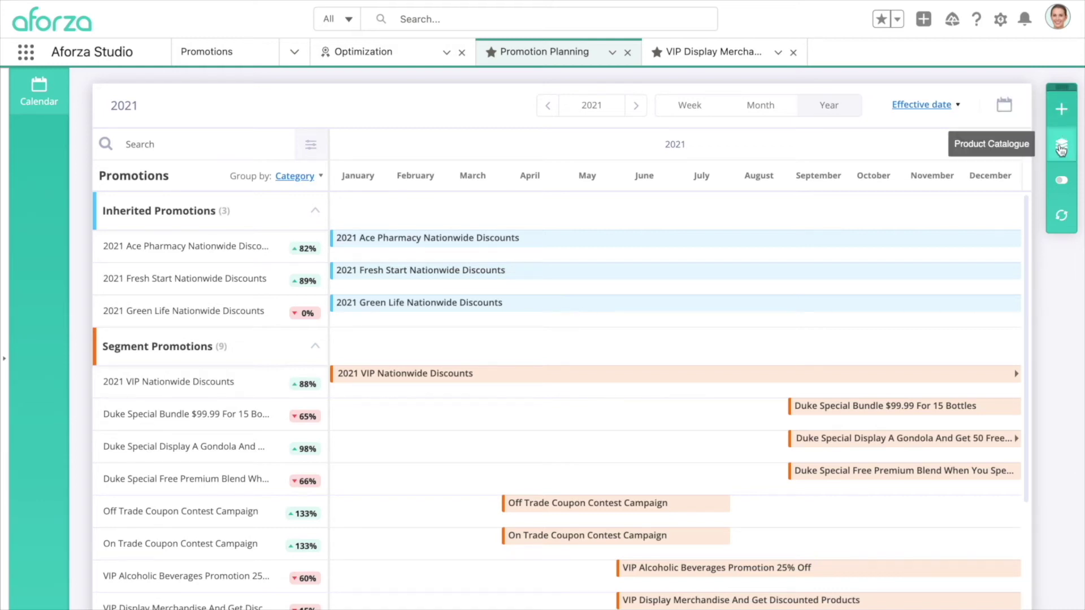
- Browse the Promotion Catalogue, then place the 20% Off Promotion Template on the calendar
{"action": "left_click", "coordinate": [1063, 113]}
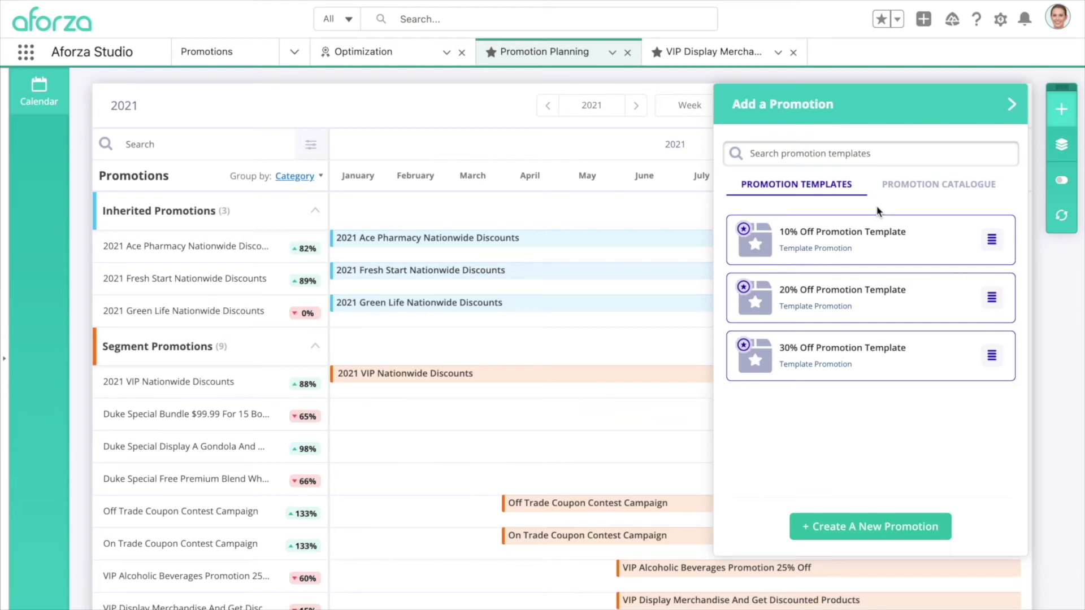
{"action": "left_click", "coordinate": [911, 192]}
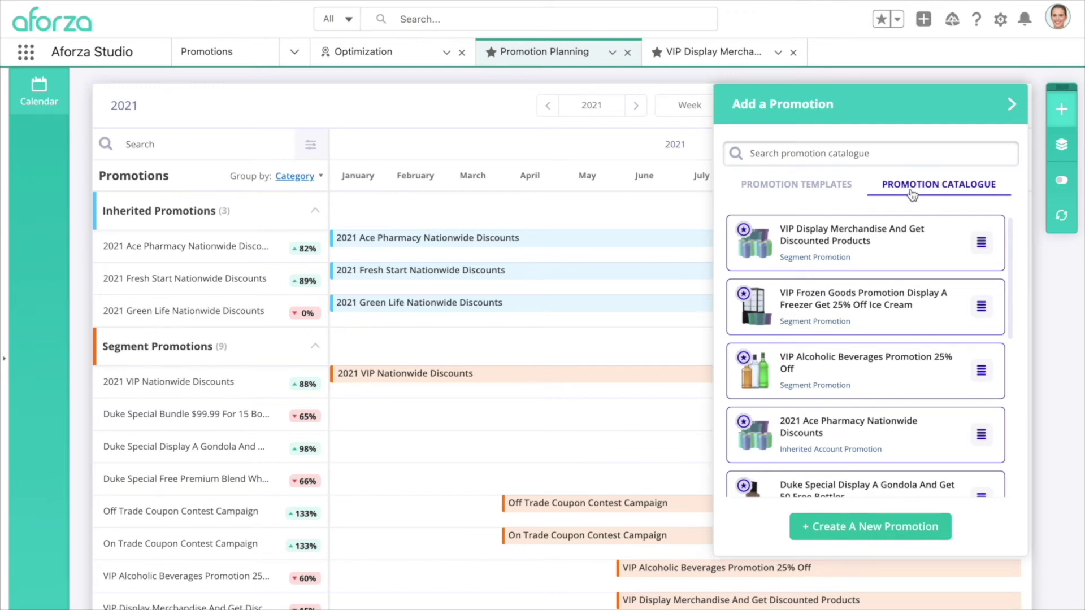
{"action": "left_click", "coordinate": [819, 186]}
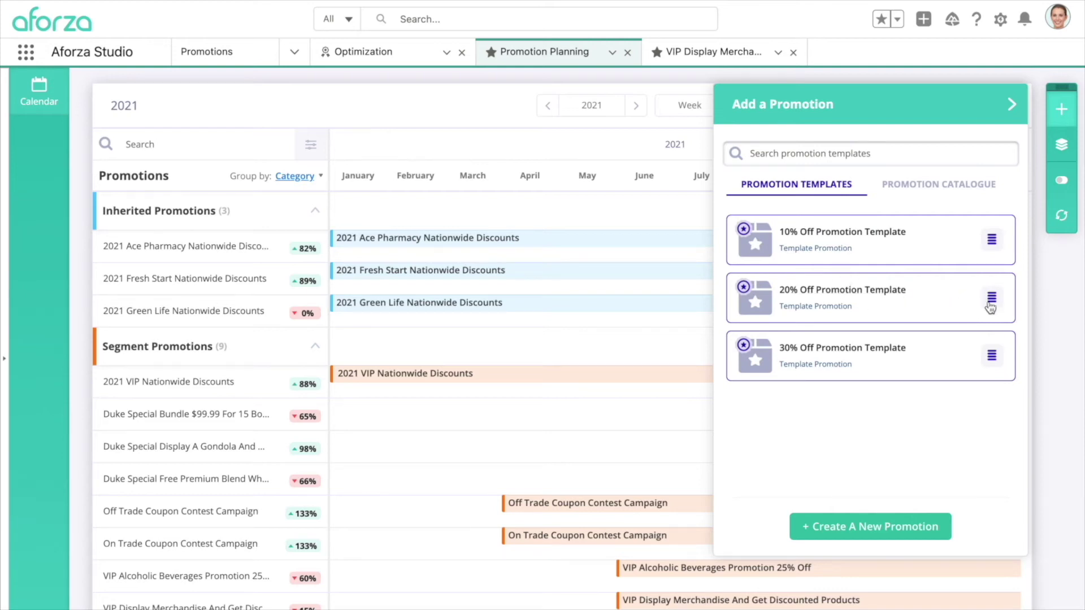
{"action": "left_click_drag", "start_coordinate": [991, 299], "coordinate": [648, 350]}
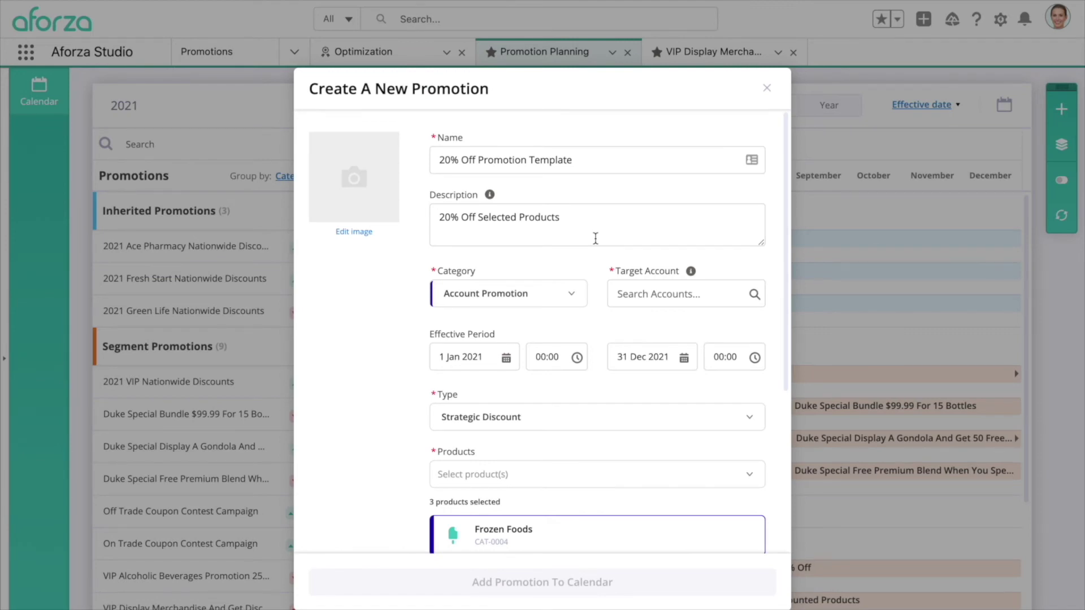
- Rename the promotion to '20% Off Promotion For Fresh Start' and target the Fresh Start account
{"action": "double_click", "coordinate": [554, 158]}
{"action": "type", "text": "For Fresh "}
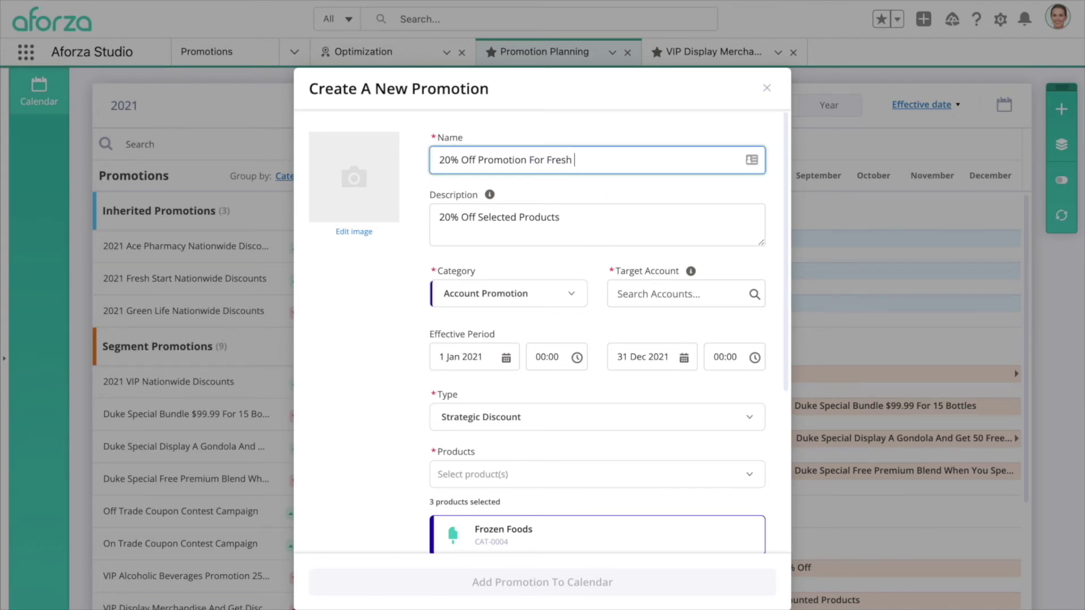
{"action": "type", "text": "Start"}
{"action": "left_click", "coordinate": [659, 294]}
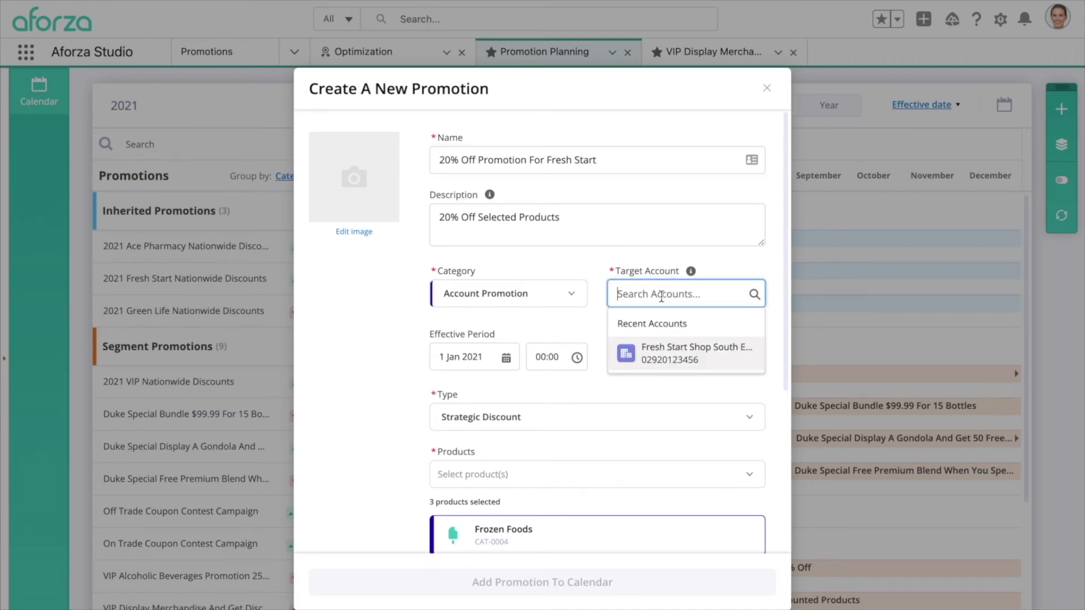
{"action": "left_click", "coordinate": [683, 353]}
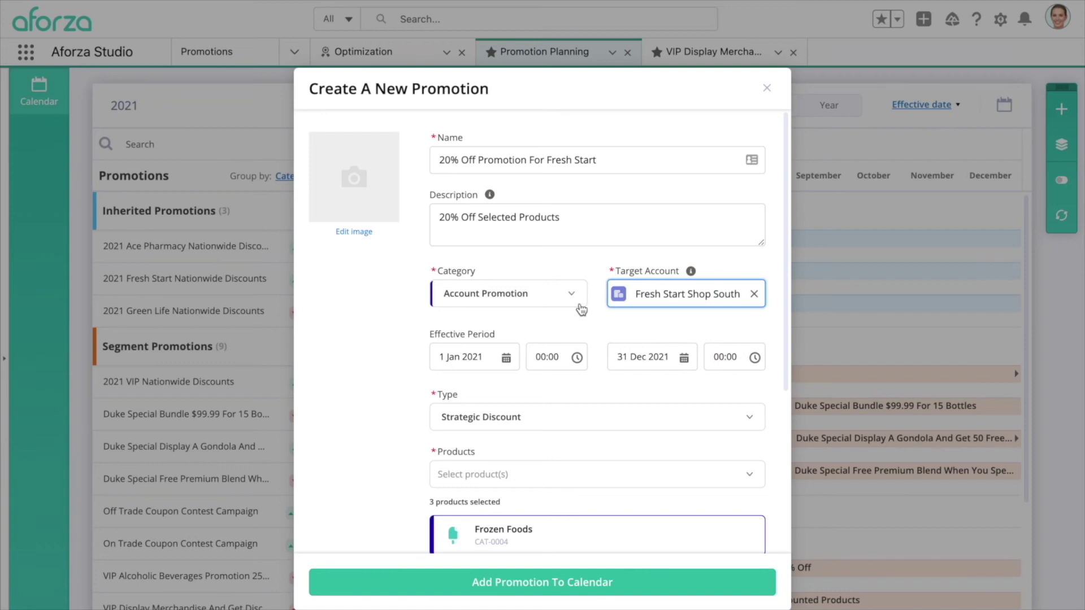
- Remove Soft Drinks and Alcoholic Beverages, leaving Frozen Foods as the promotion's product
{"action": "scroll", "coordinate": [582, 308], "scroll_direction": "down", "scroll_amount": 5}
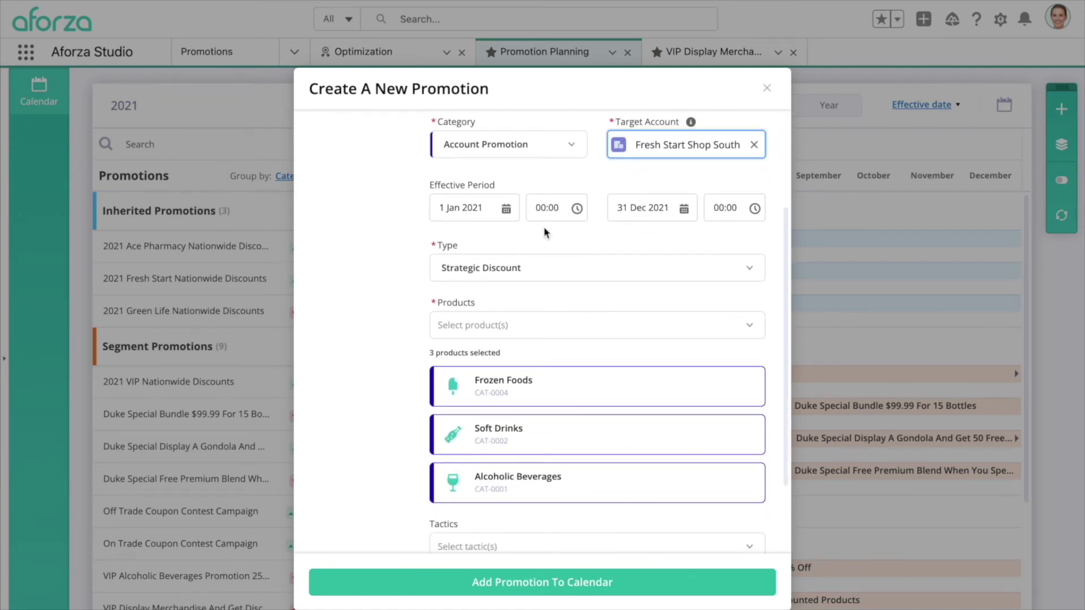
{"action": "scroll", "coordinate": [540, 243], "scroll_direction": "down", "scroll_amount": 3}
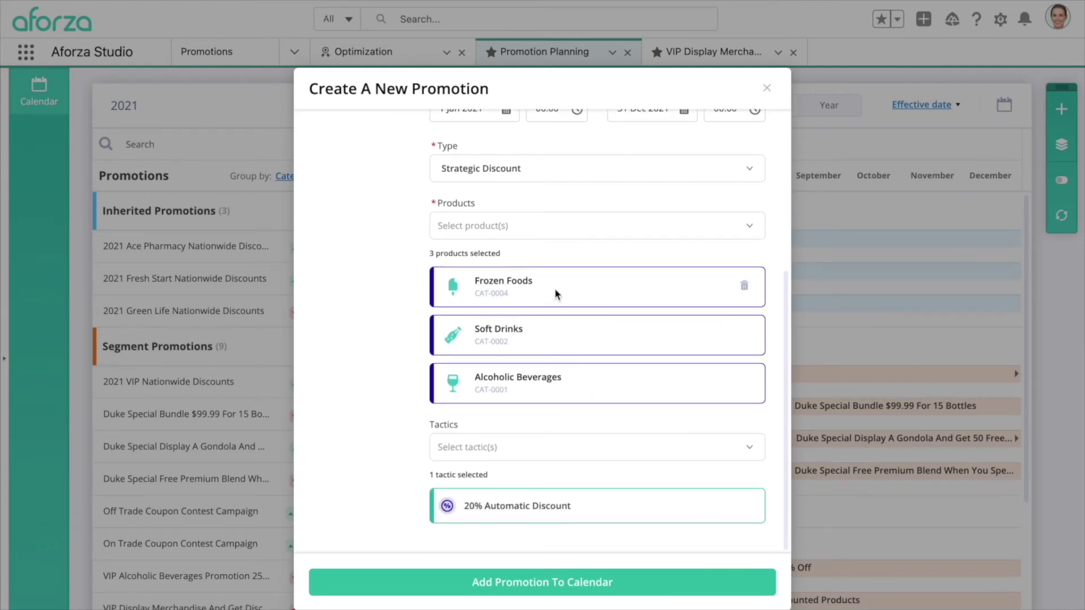
{"action": "left_click", "coordinate": [743, 335]}
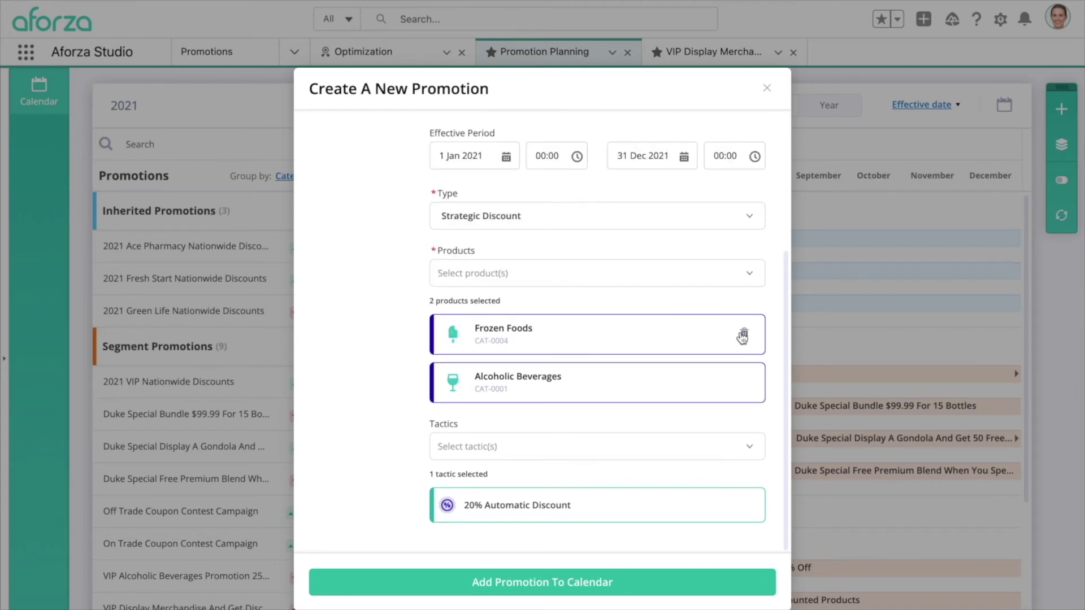
{"action": "left_click", "coordinate": [743, 381]}
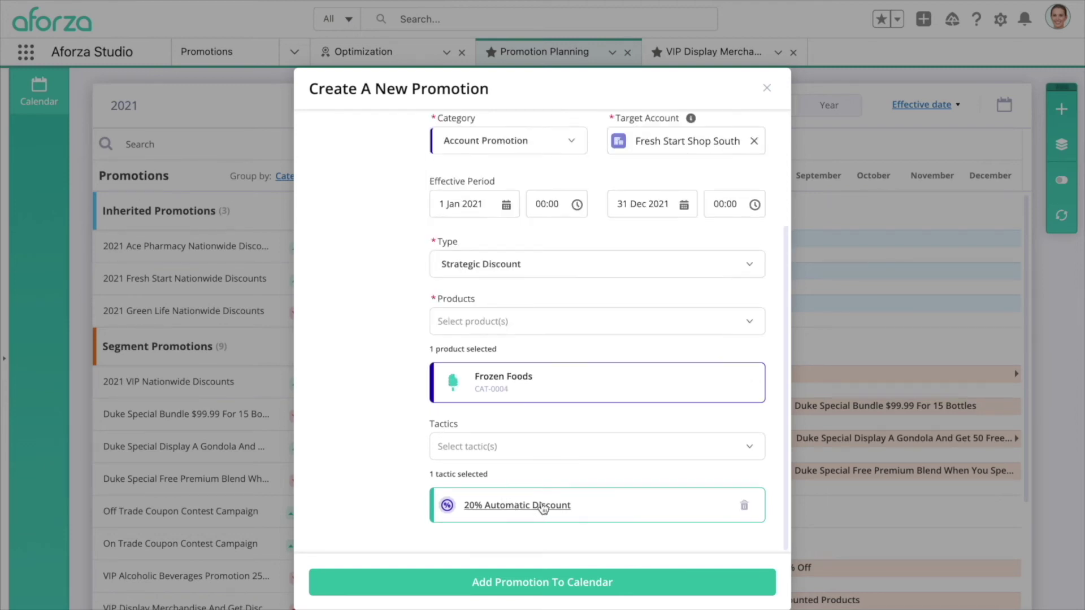
- Set the promotion image to Promo 3 and add the promotion to the calendar
{"action": "scroll", "coordinate": [567, 410], "scroll_direction": "up", "scroll_amount": 5}
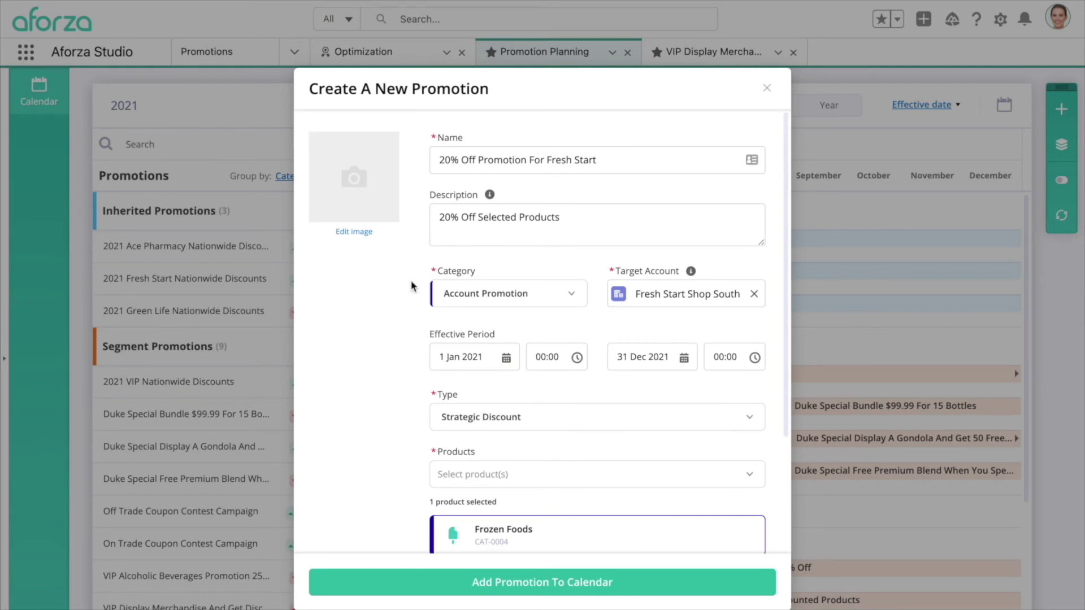
{"action": "left_click", "coordinate": [364, 234]}
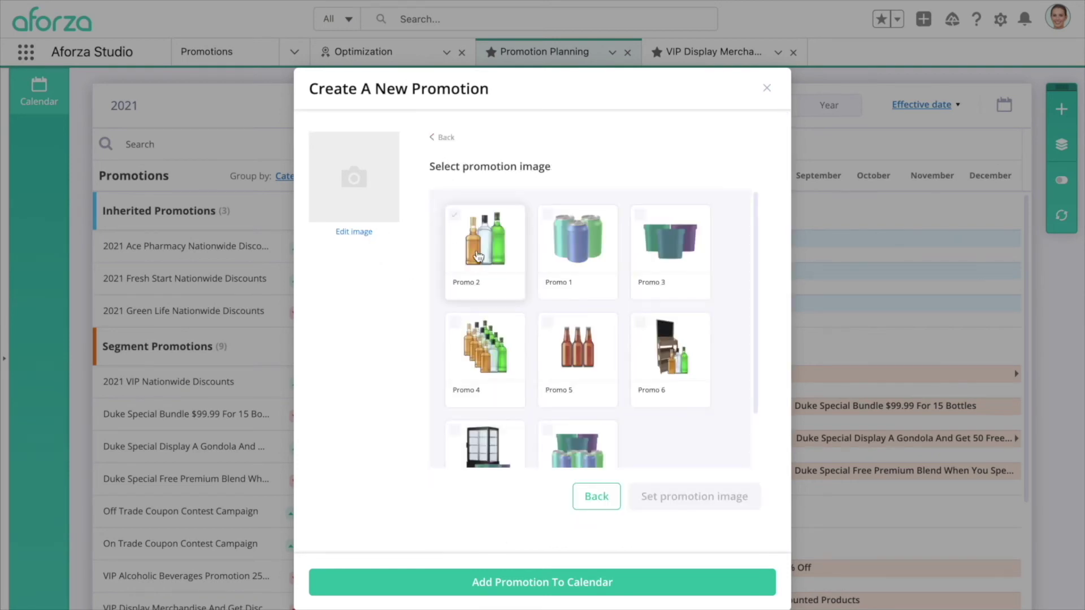
{"action": "left_click", "coordinate": [654, 255]}
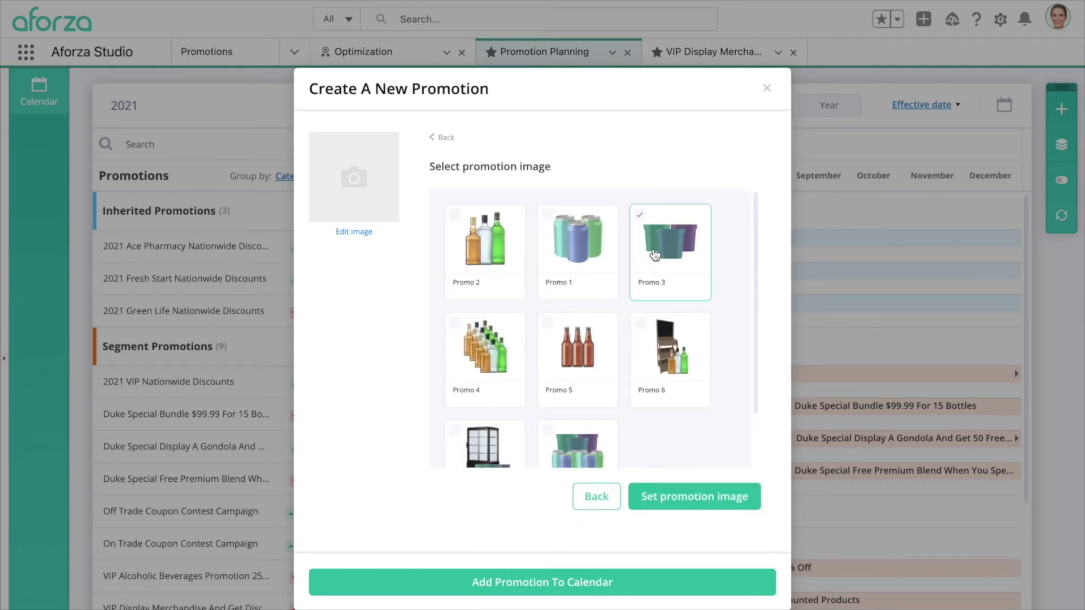
{"action": "left_click", "coordinate": [686, 491]}
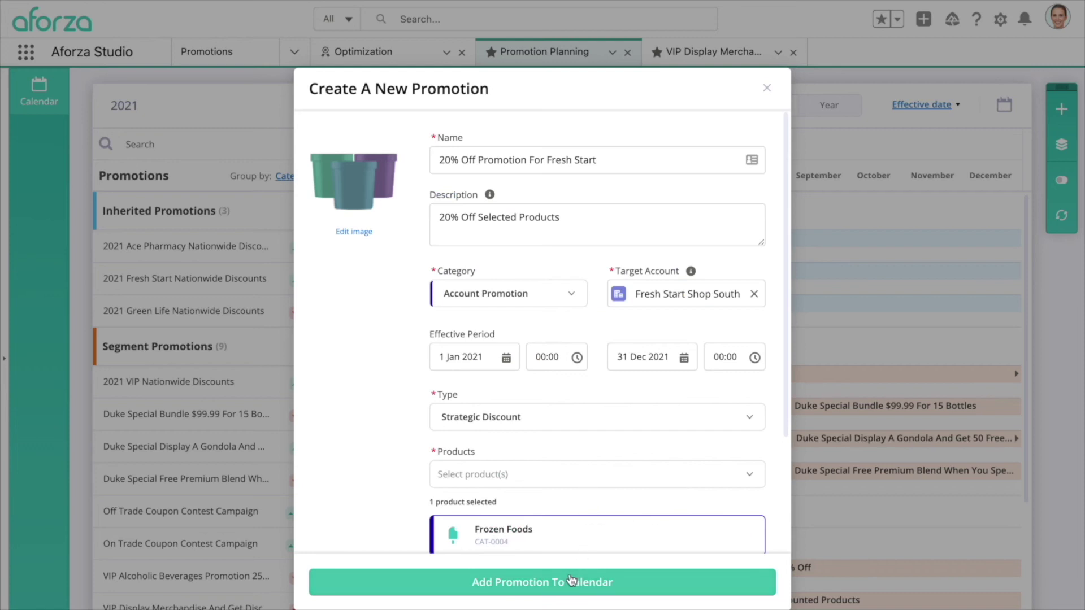
{"action": "left_click", "coordinate": [570, 582]}
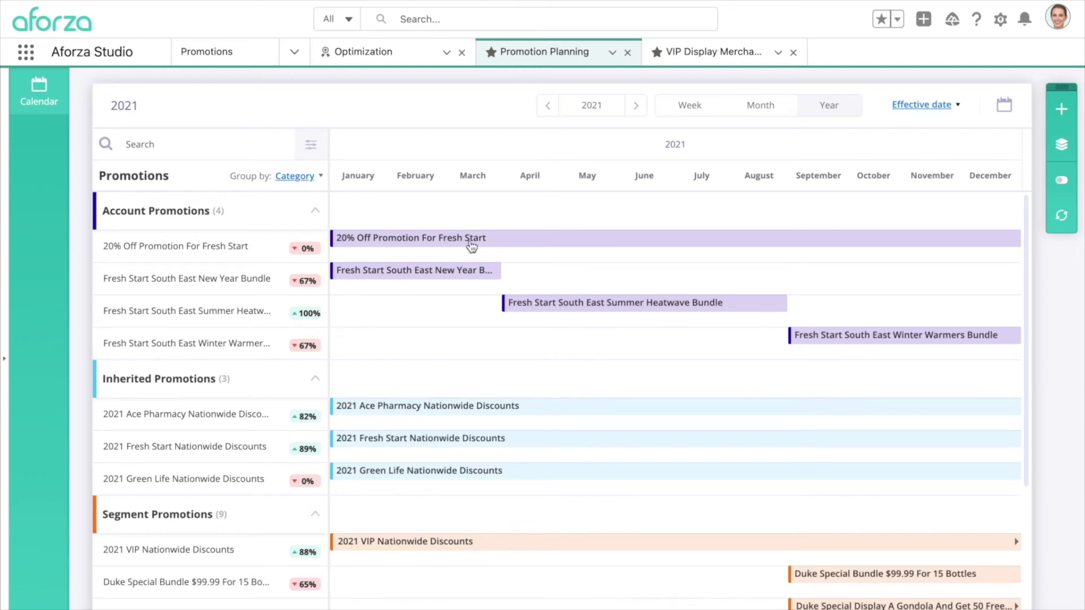
{"action": "left_click", "coordinate": [471, 244]}
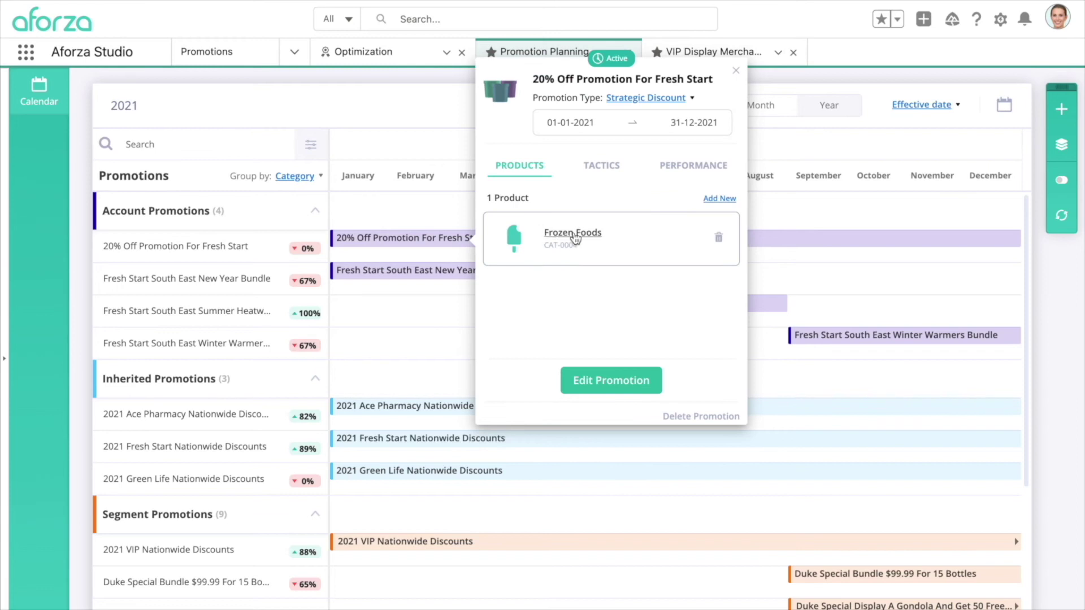
{"action": "left_click", "coordinate": [602, 165]}
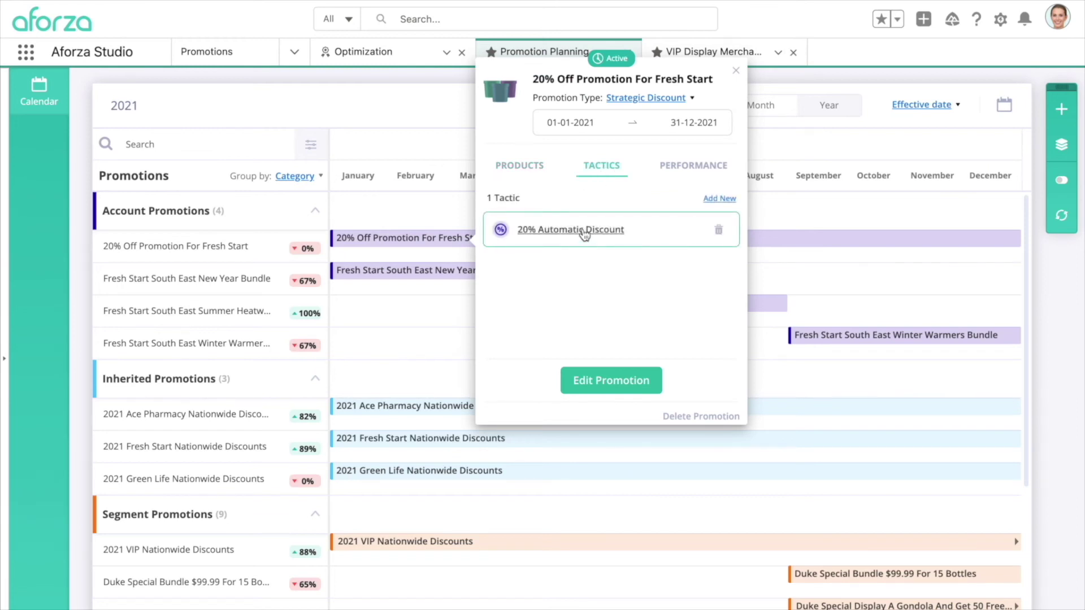
{"action": "left_click", "coordinate": [738, 73]}
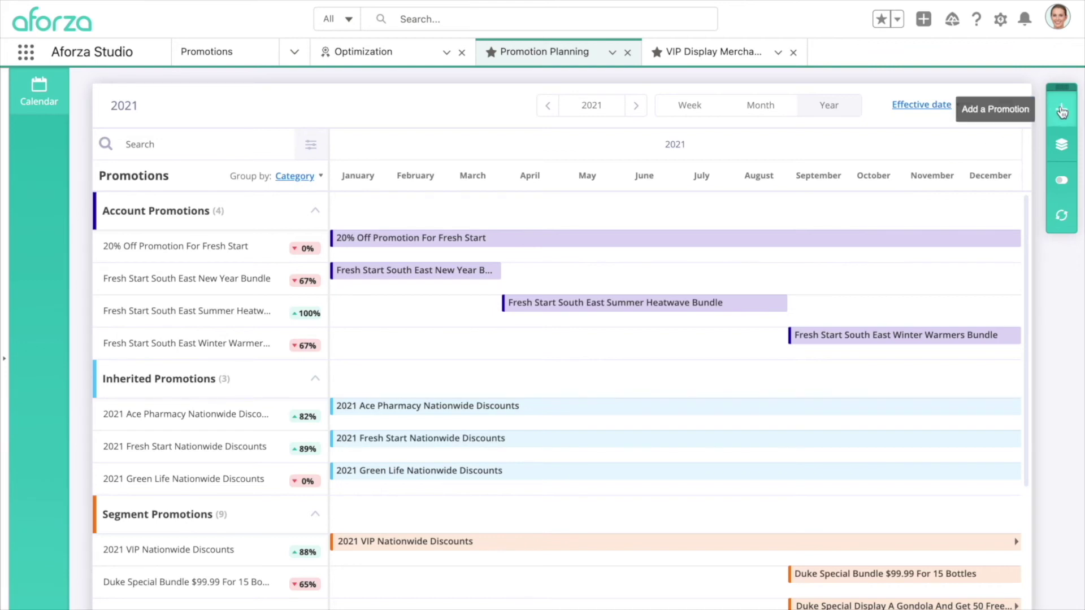
- From the Promotion Catalogue, drag 2021 VIP Nationwide Discounts onto the calendar as a new promotion
{"action": "left_click", "coordinate": [1062, 111]}
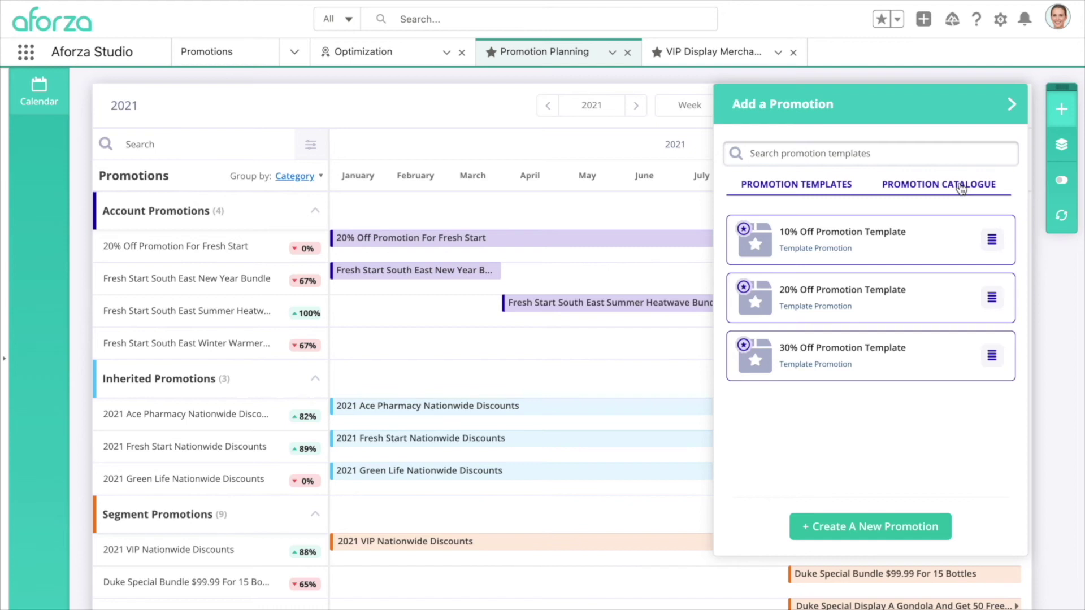
{"action": "left_click", "coordinate": [961, 187]}
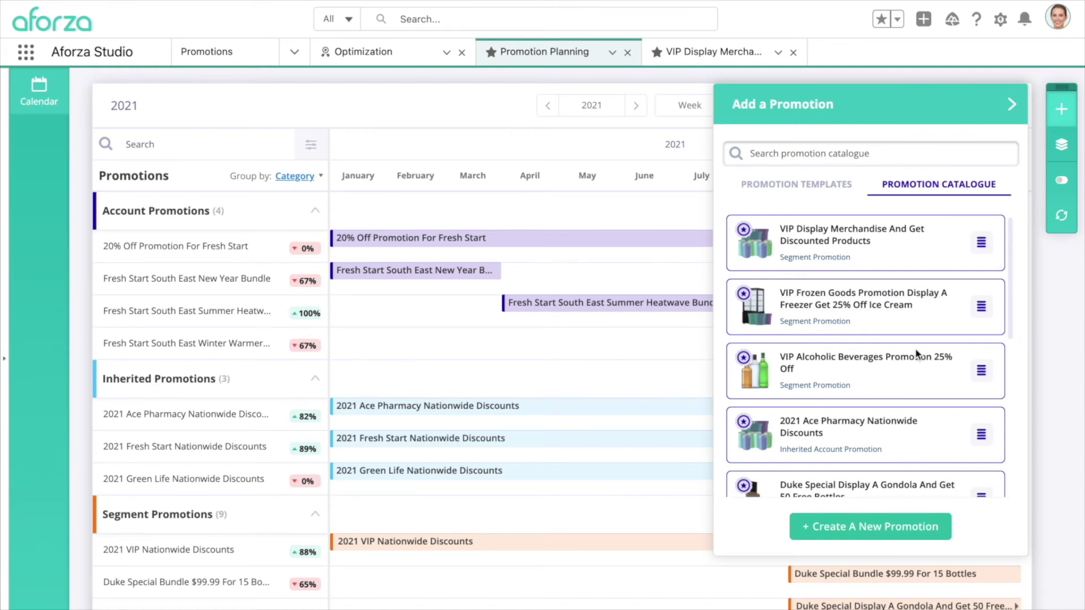
{"action": "scroll", "coordinate": [916, 354], "scroll_direction": "down", "scroll_amount": 1}
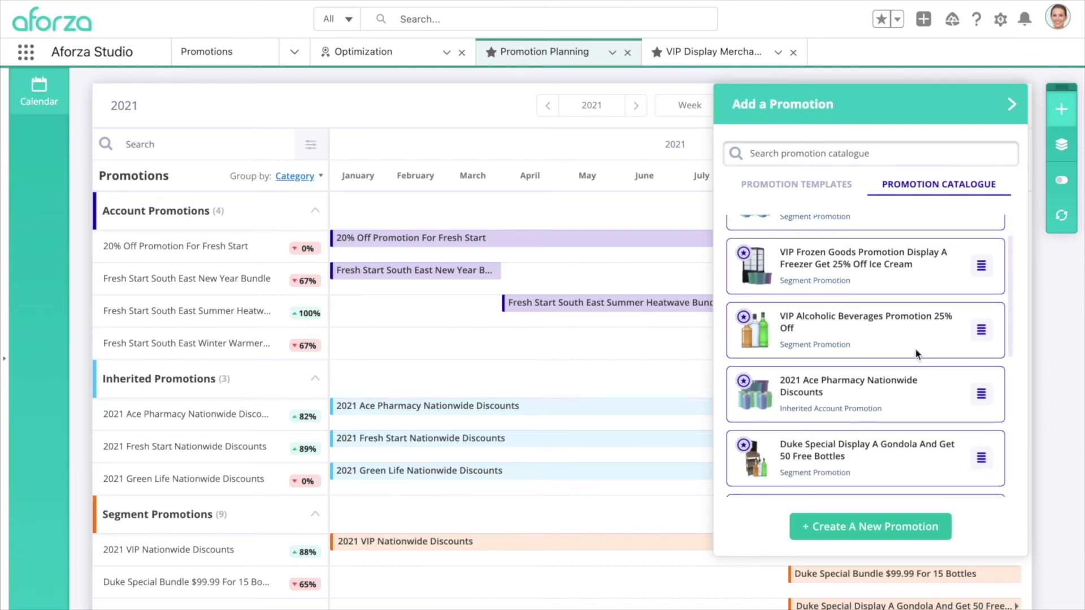
{"action": "scroll", "coordinate": [917, 354], "scroll_direction": "down", "scroll_amount": 3}
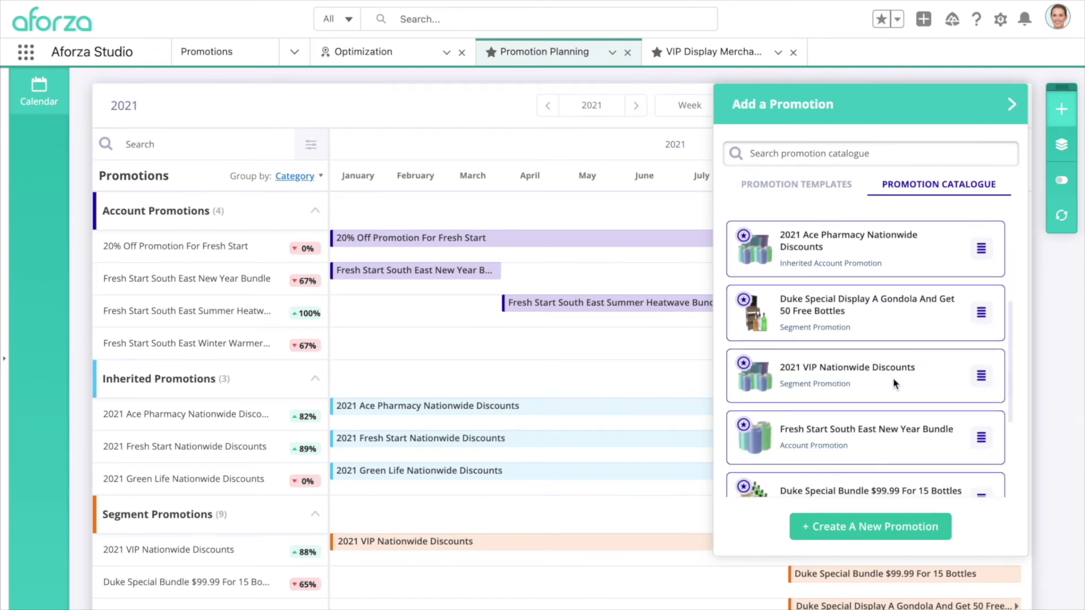
{"action": "left_click_drag", "start_coordinate": [981, 376], "coordinate": [645, 338]}
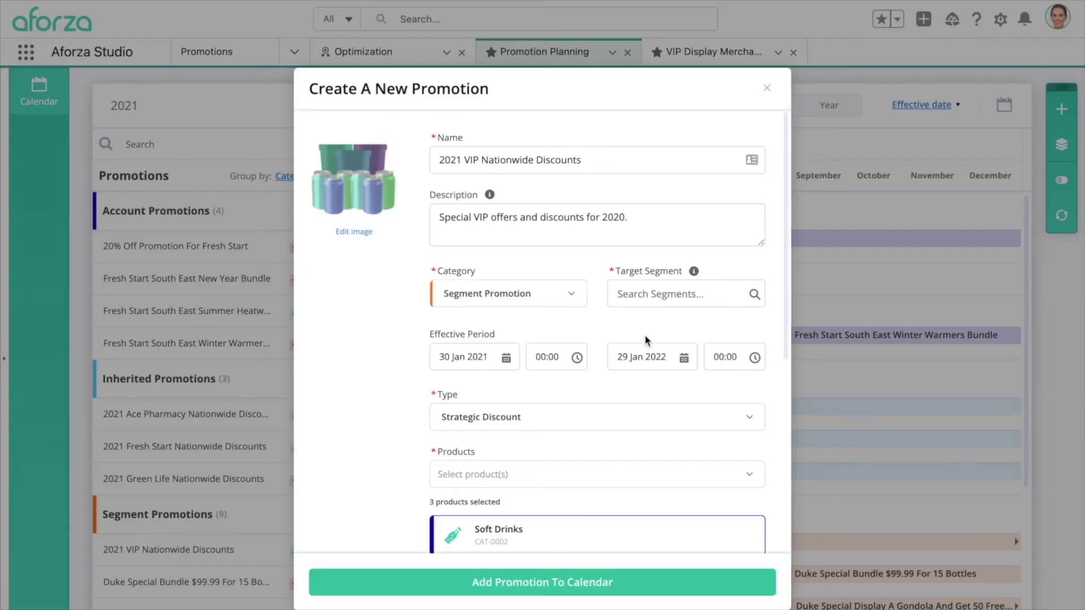
- Change the year in the promotion name to 2022
{"action": "left_click", "coordinate": [457, 160]}
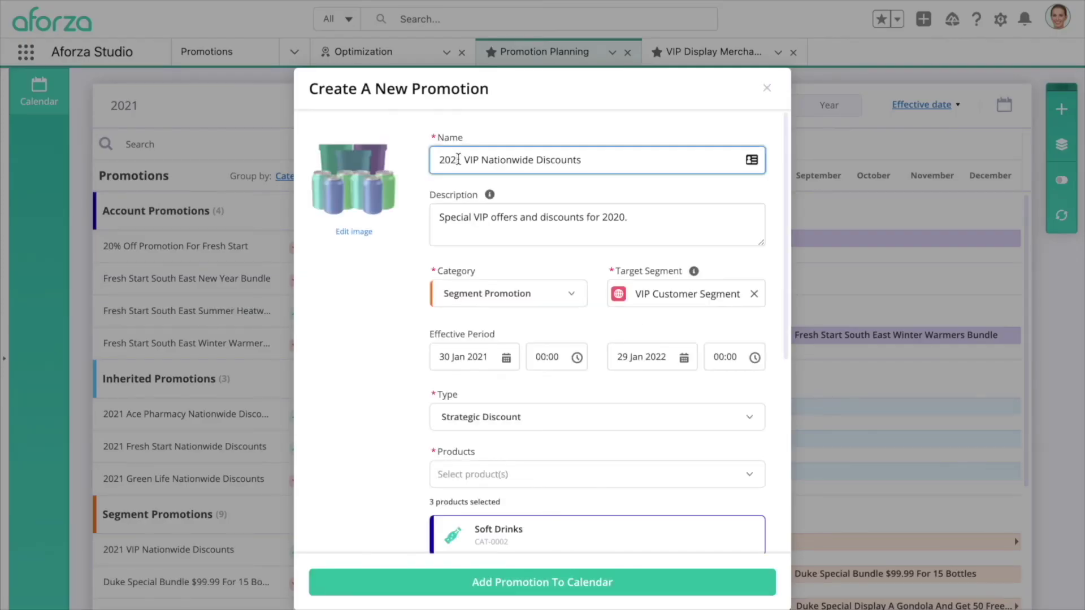
{"action": "key", "text": "BackSpace"}
{"action": "type", "text": "2"}
- Set the start date to 1 Jan 2022
{"action": "left_click", "coordinate": [467, 355]}
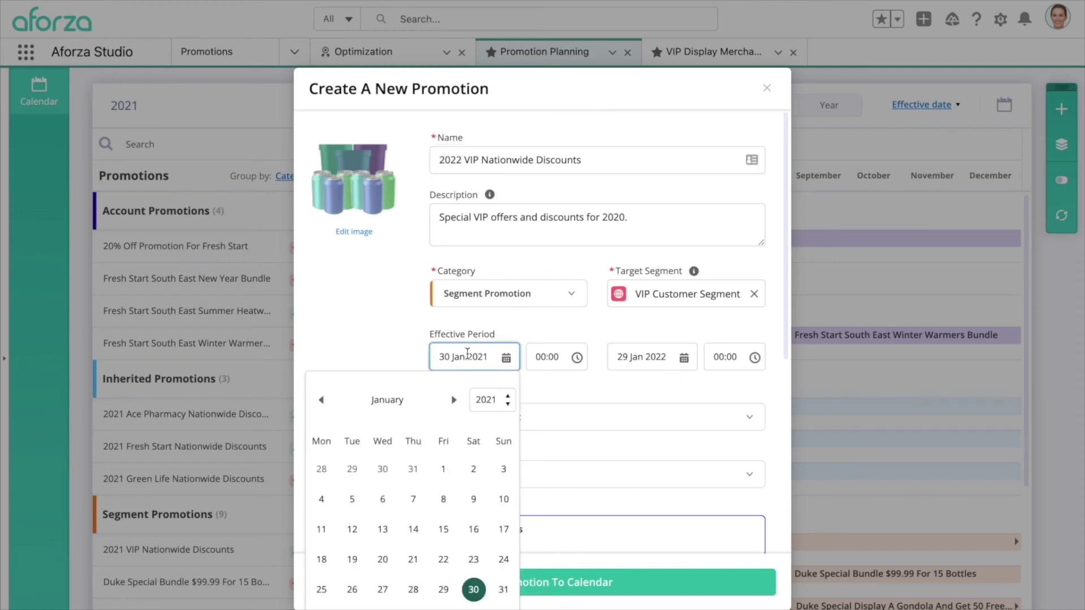
{"action": "left_click", "coordinate": [455, 400]}
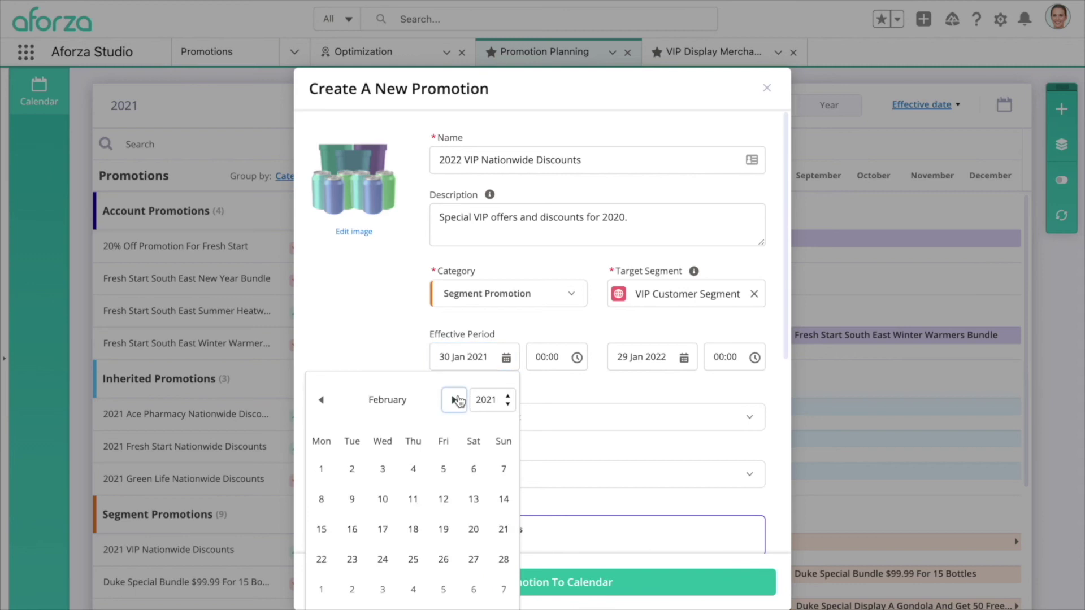
{"action": "left_click", "coordinate": [321, 400]}
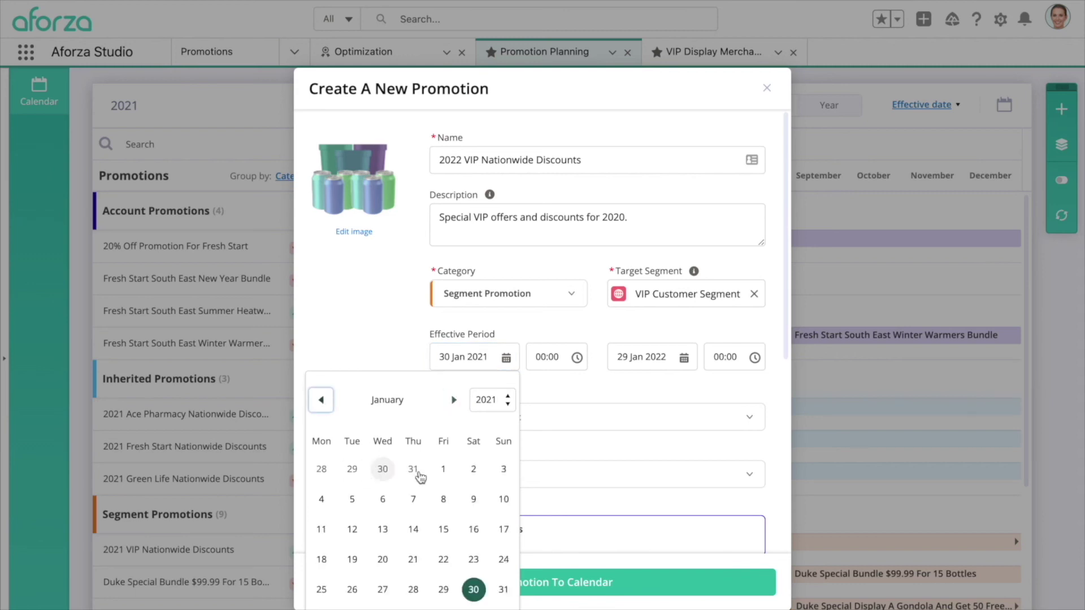
{"action": "left_click", "coordinate": [510, 397]}
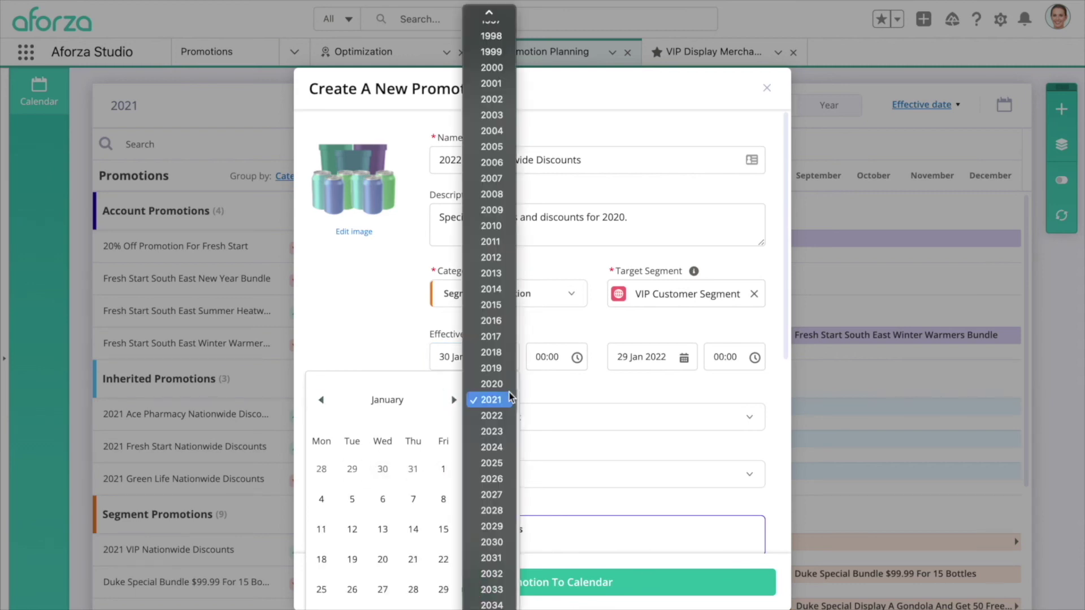
{"action": "left_click", "coordinate": [505, 415]}
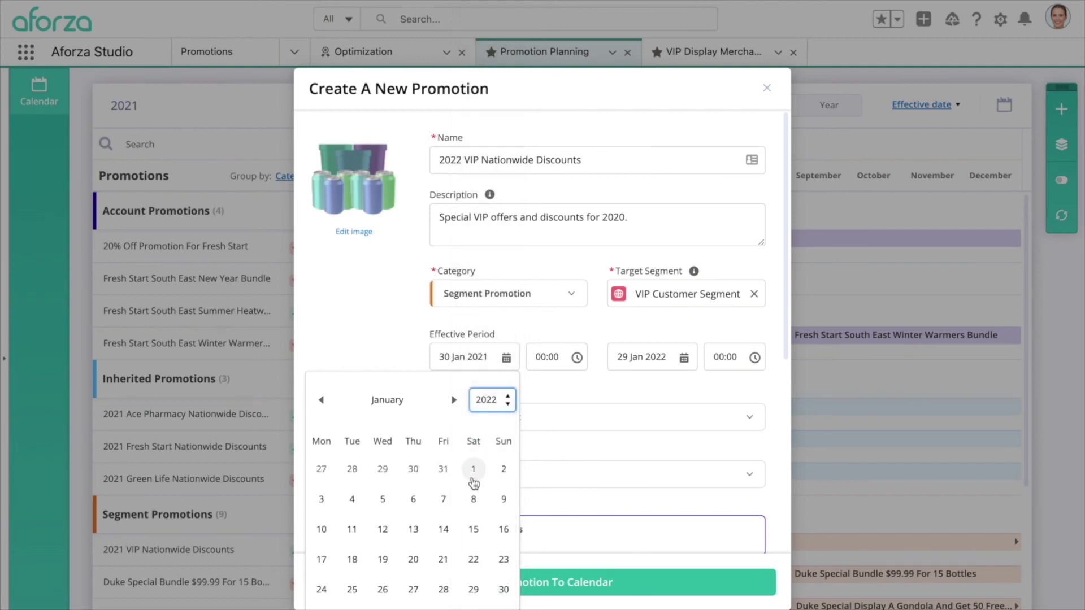
{"action": "left_click", "coordinate": [474, 479]}
- Set the end date to 31 Dec 2022
{"action": "left_click", "coordinate": [651, 357]}
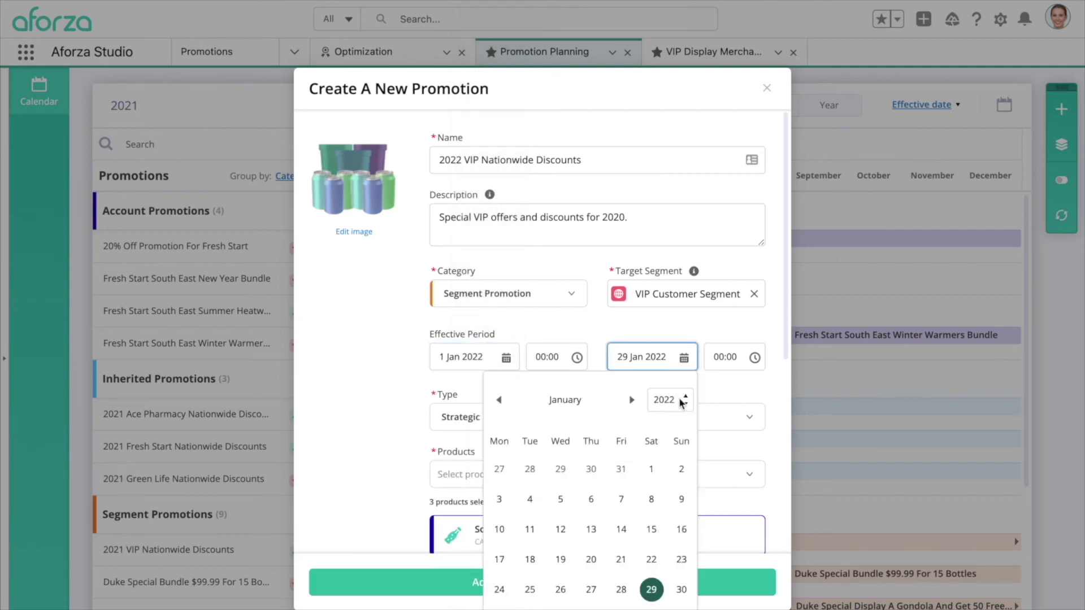
{"action": "left_click", "coordinate": [632, 400]}
{"action": "left_click", "coordinate": [632, 400]}
{"action": "left_click", "coordinate": [632, 400]}
{"action": "left_click", "coordinate": [632, 400]}
{"action": "left_click", "coordinate": [632, 400]}
{"action": "left_click", "coordinate": [631, 400]}
{"action": "left_click", "coordinate": [631, 400]}
{"action": "left_click", "coordinate": [631, 400]}
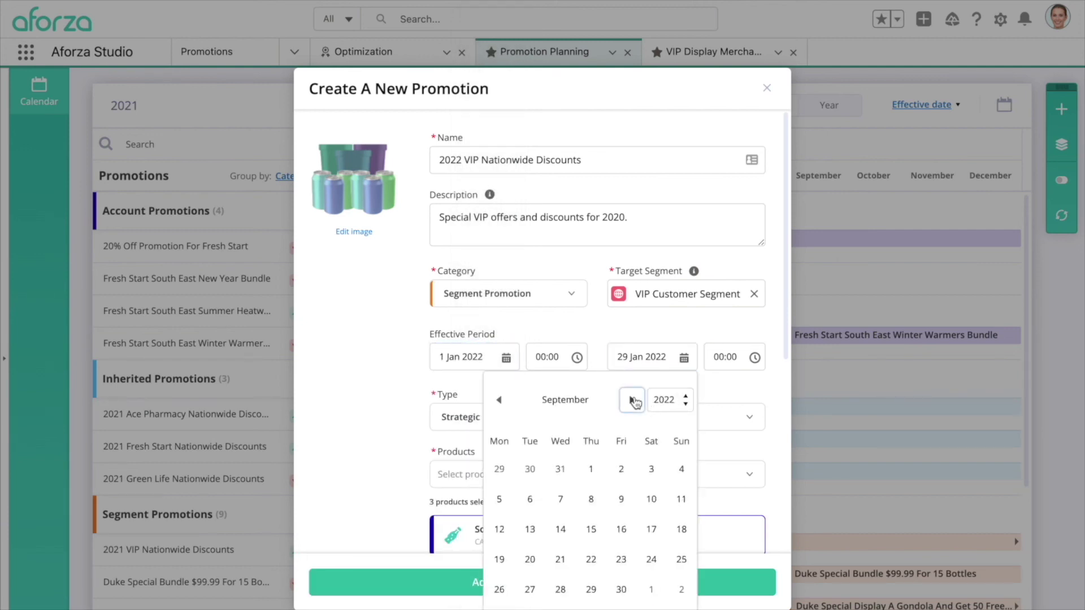
{"action": "left_click", "coordinate": [632, 400]}
{"action": "left_click", "coordinate": [632, 400]}
{"action": "left_click", "coordinate": [631, 401]}
{"action": "left_click", "coordinate": [652, 590]}
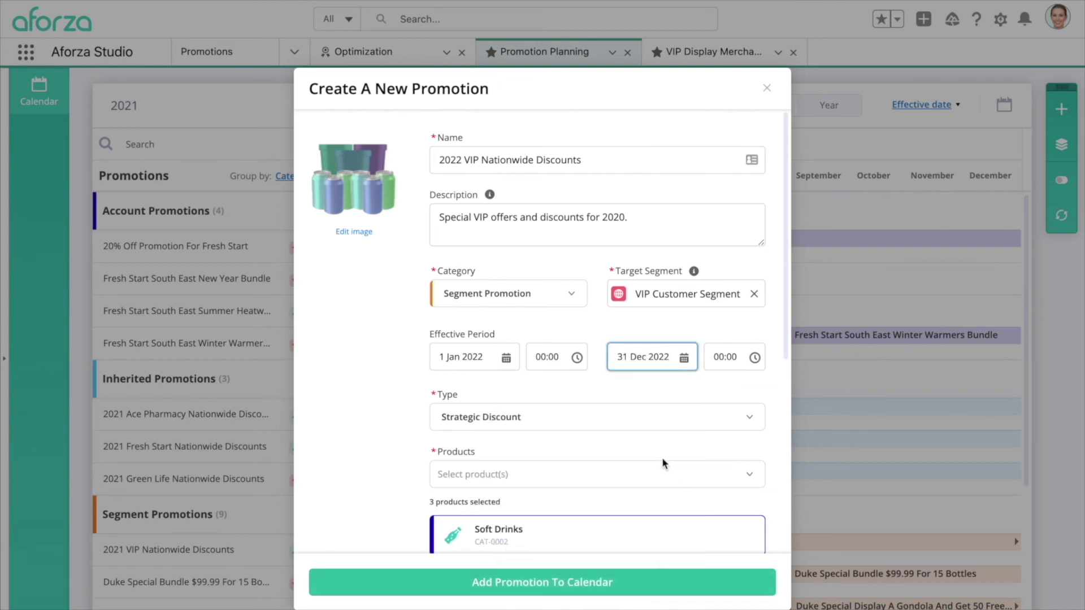
- Update the description's year and add the 2022 promotion to the calendar
{"action": "scroll", "coordinate": [542, 466], "scroll_direction": "down", "scroll_amount": 1}
{"action": "scroll", "coordinate": [541, 467], "scroll_direction": "up", "scroll_amount": 1}
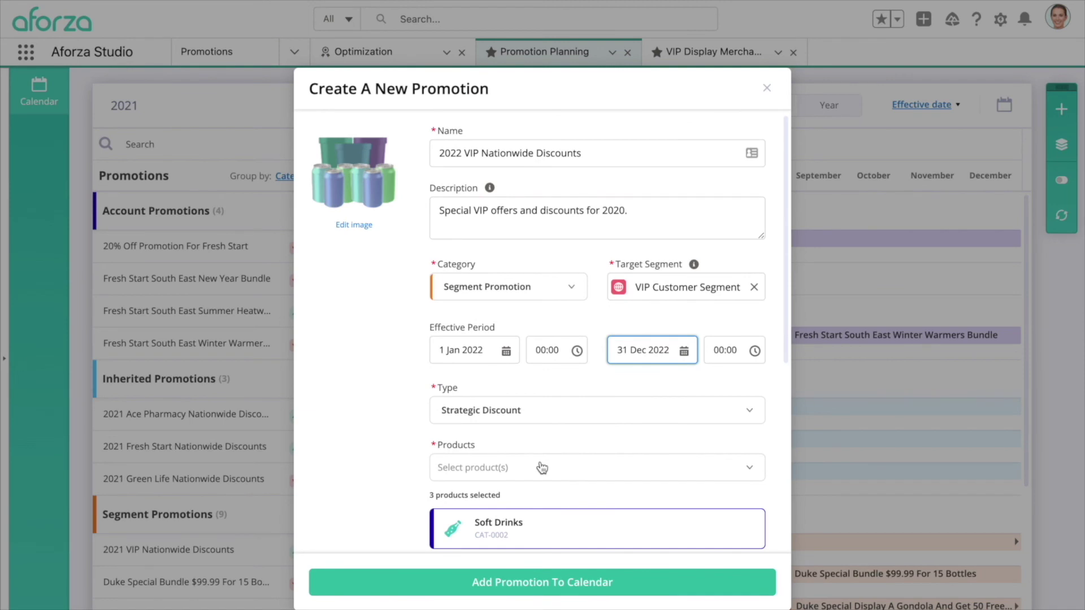
{"action": "left_click", "coordinate": [621, 210]}
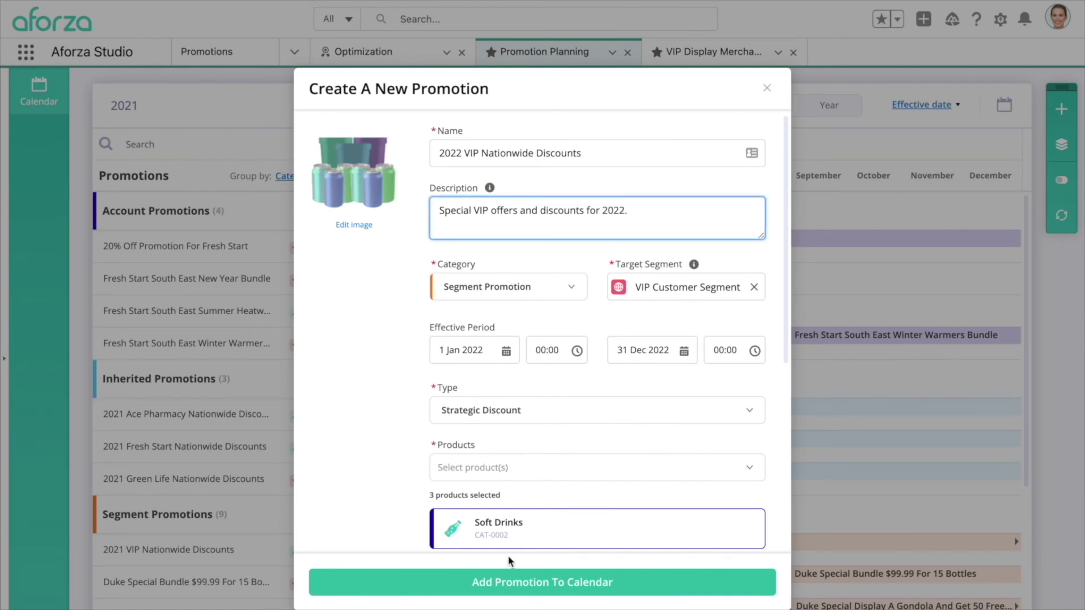
{"action": "left_click", "coordinate": [507, 582]}
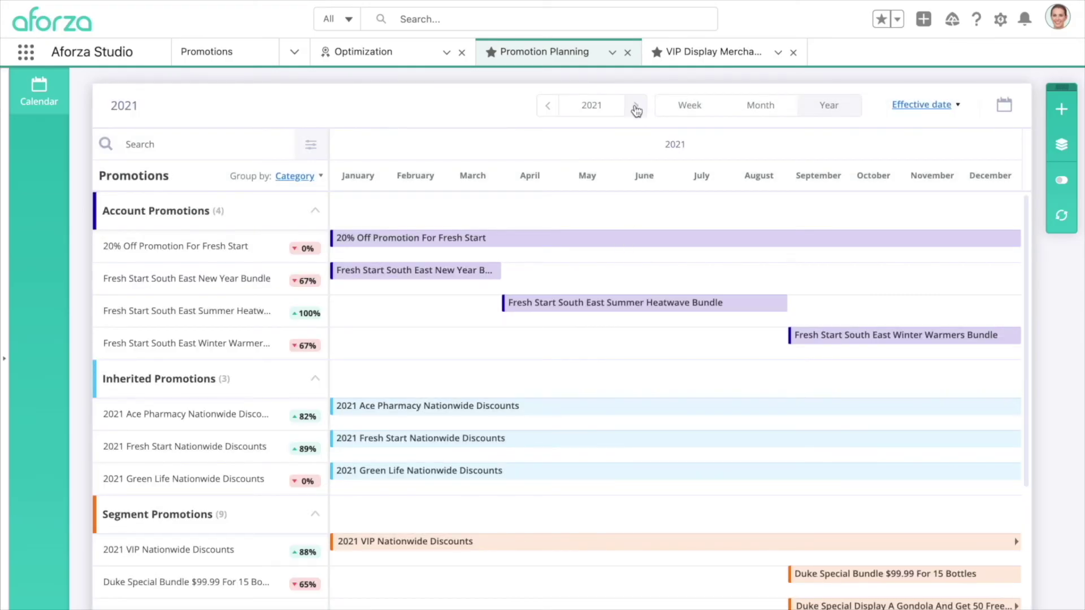
- Review the 2022 VIP Nationwide Discounts tactics (15%, 20%, 10% Off), then return to 2021
{"action": "left_click", "coordinate": [637, 107]}
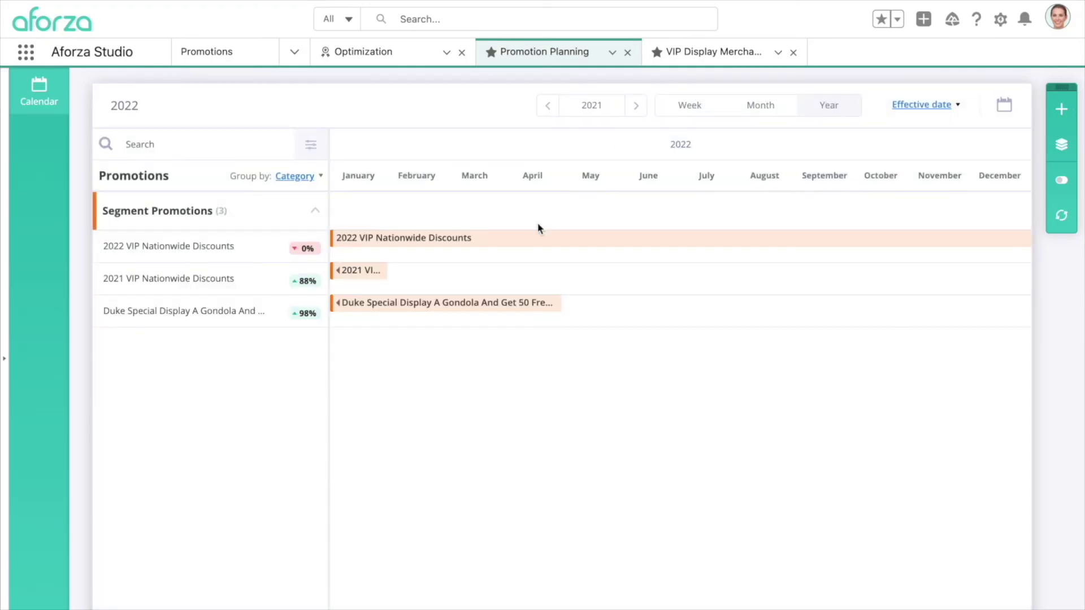
{"action": "left_click", "coordinate": [411, 247]}
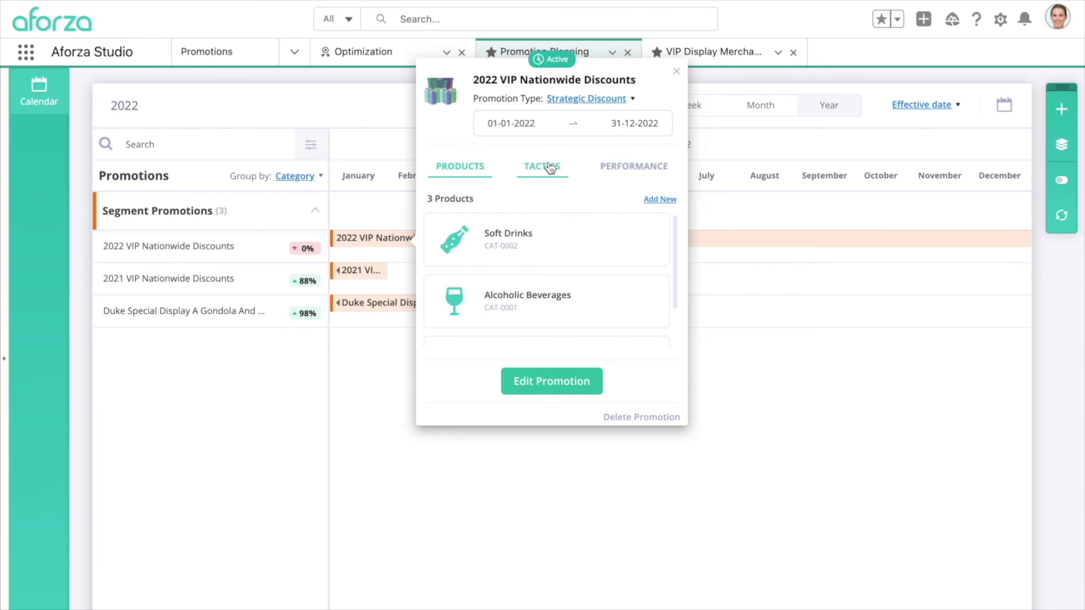
{"action": "left_click", "coordinate": [547, 172]}
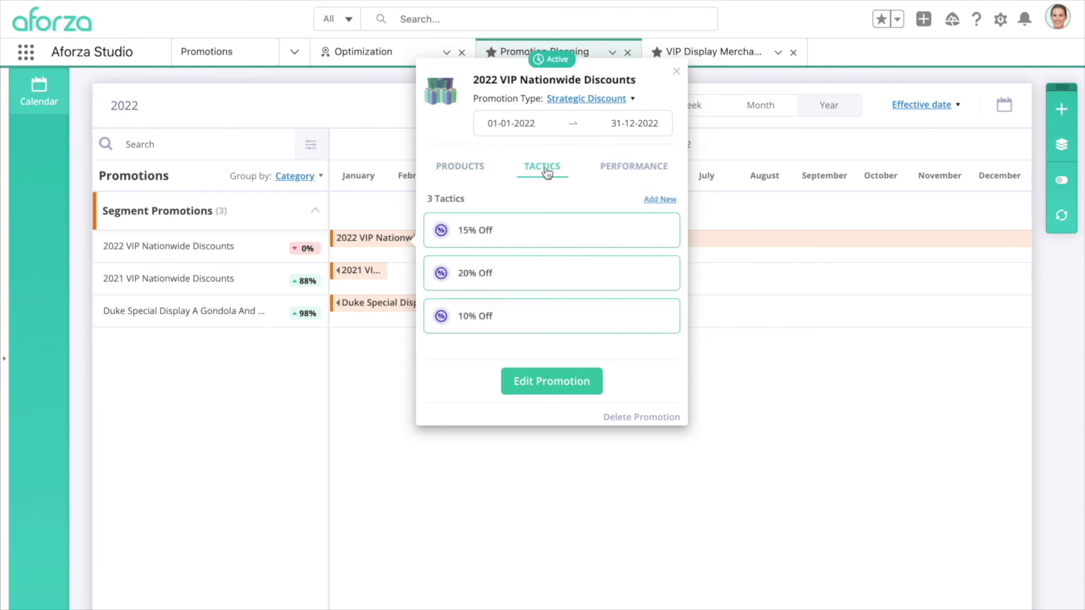
{"action": "left_click", "coordinate": [675, 72]}
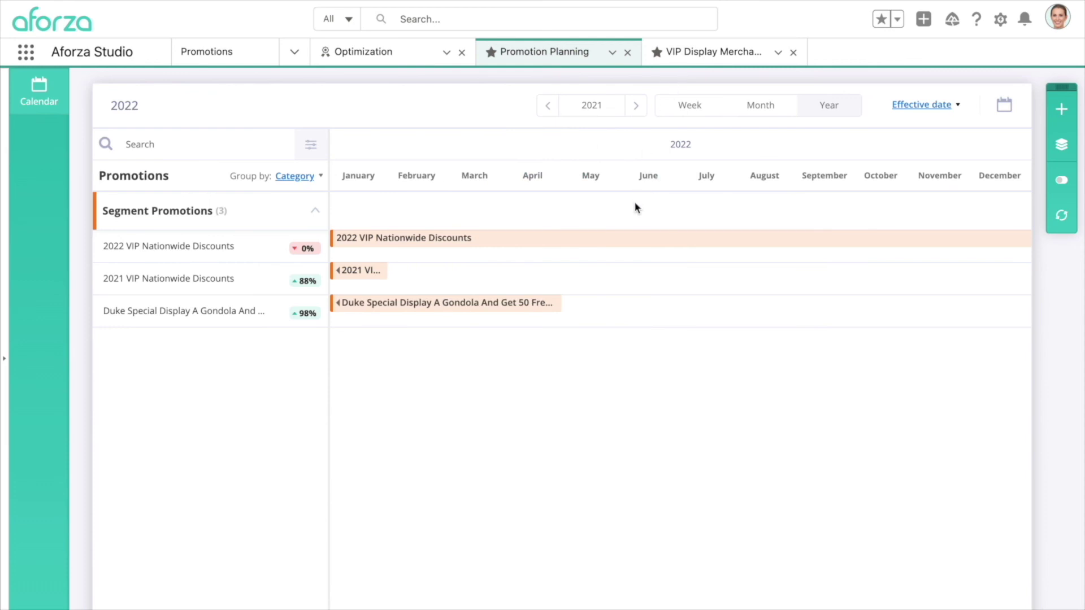
{"action": "left_click", "coordinate": [547, 105]}
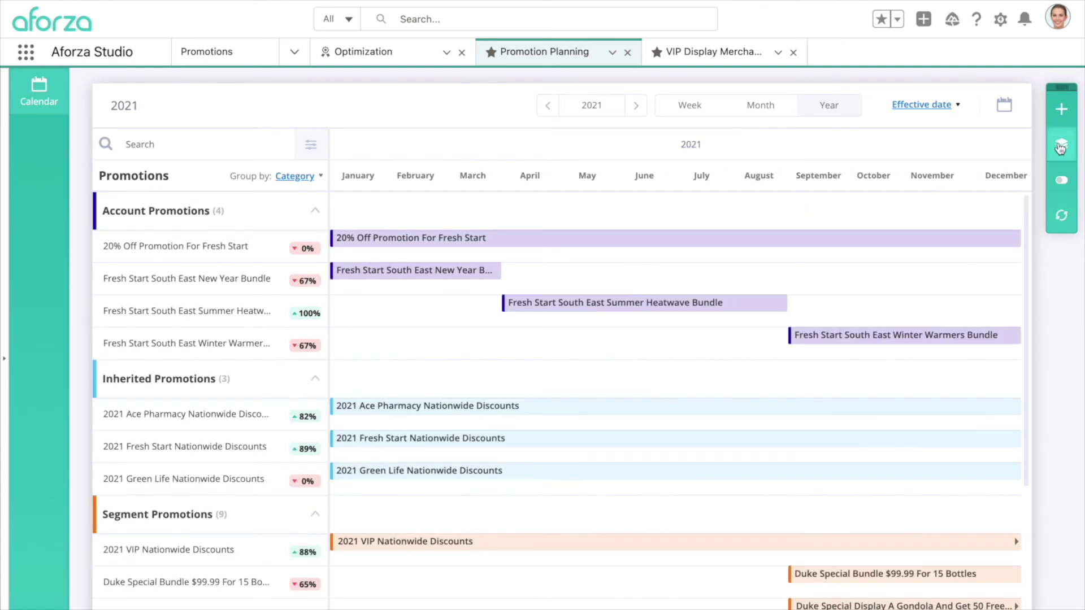
- Browse the product catalogue and drag Duke Smooth Blend Traditional Beverage 1L onto the calendar
{"action": "left_click", "coordinate": [1061, 146]}
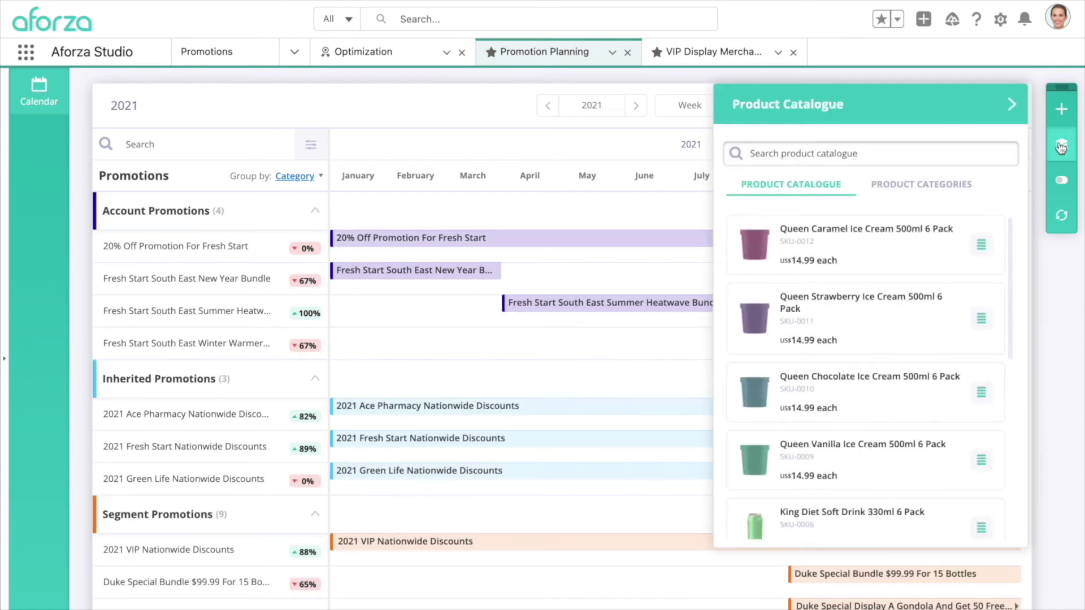
{"action": "scroll", "coordinate": [898, 244], "scroll_direction": "down", "scroll_amount": 2}
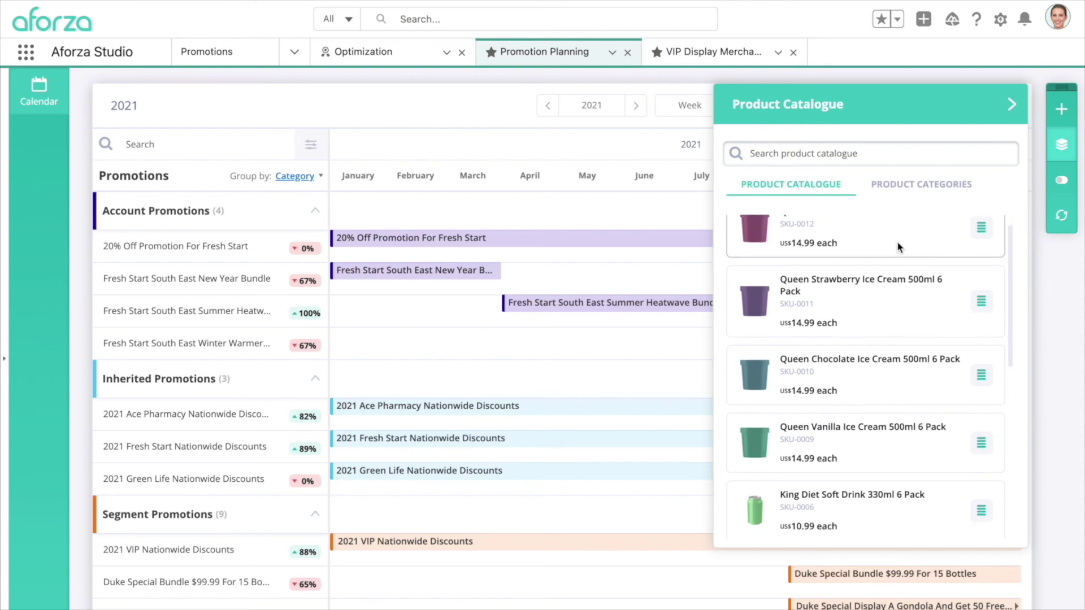
{"action": "scroll", "coordinate": [898, 247], "scroll_direction": "down", "scroll_amount": 4}
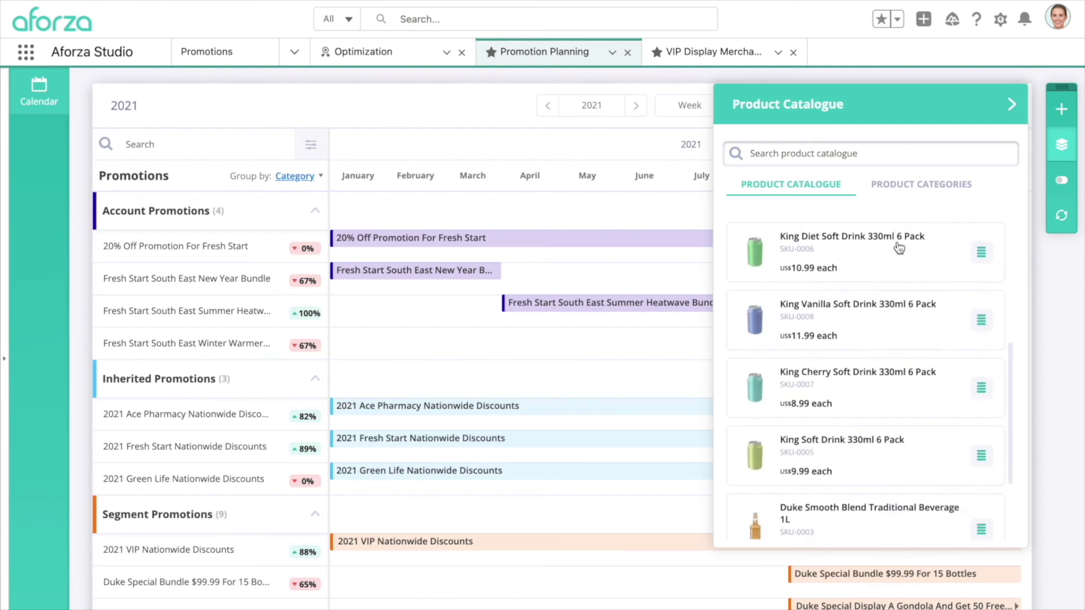
{"action": "scroll", "coordinate": [898, 247], "scroll_direction": "down", "scroll_amount": 1}
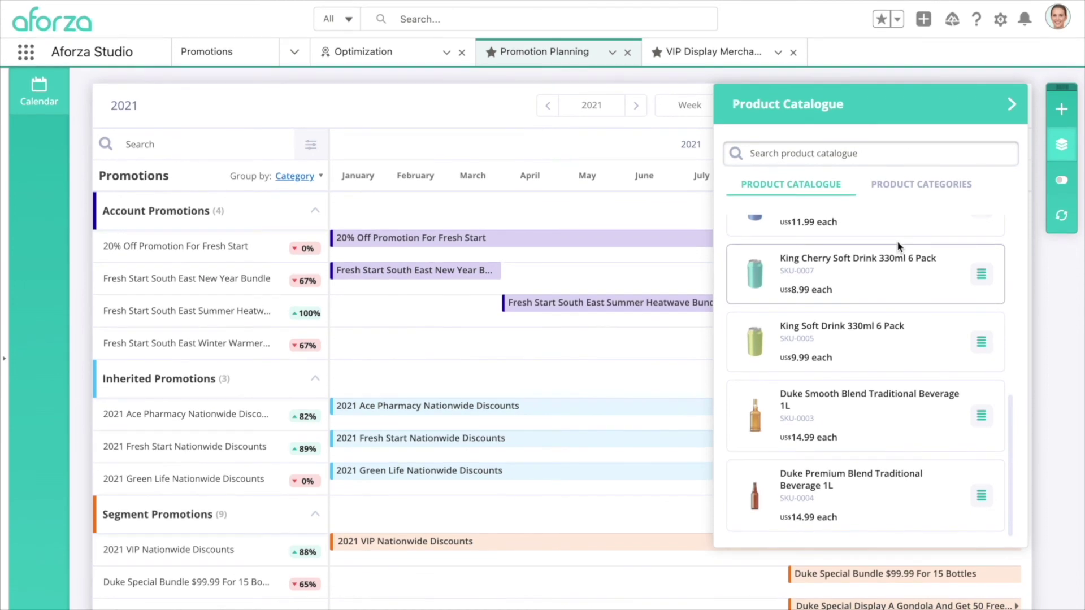
{"action": "left_click", "coordinate": [904, 183]}
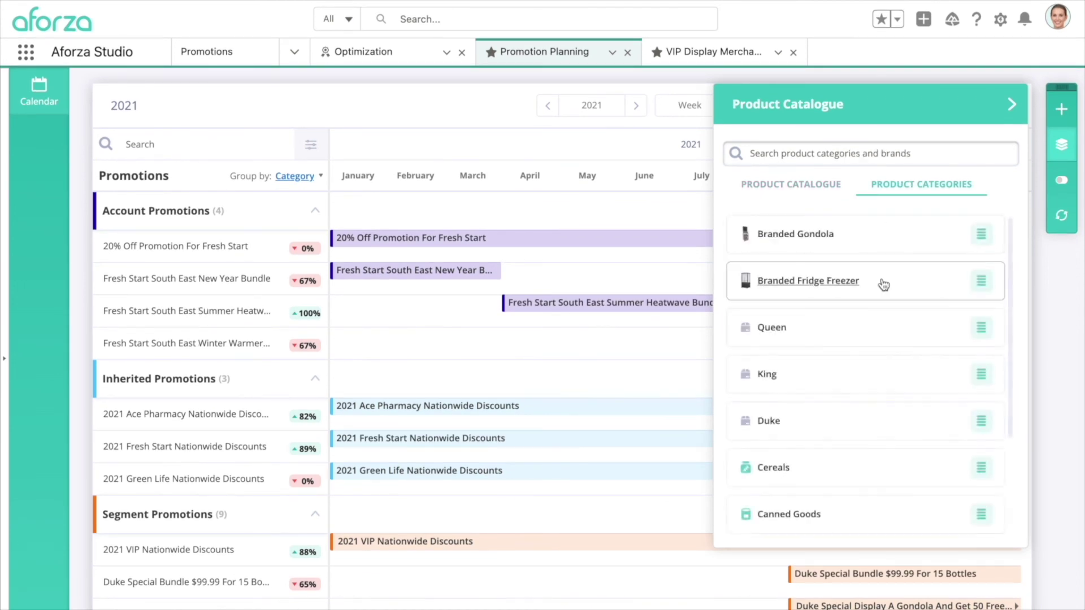
{"action": "scroll", "coordinate": [879, 339], "scroll_direction": "down", "scroll_amount": 1}
{"action": "scroll", "coordinate": [878, 355], "scroll_direction": "down", "scroll_amount": 1}
{"action": "left_click", "coordinate": [826, 187]}
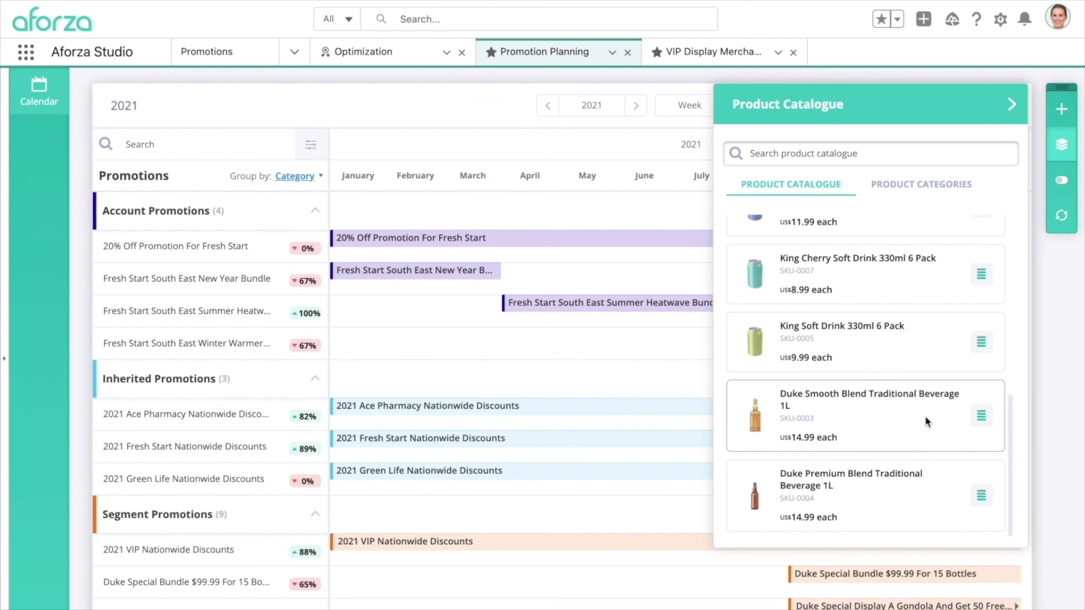
{"action": "left_click_drag", "start_coordinate": [981, 425], "coordinate": [646, 371]}
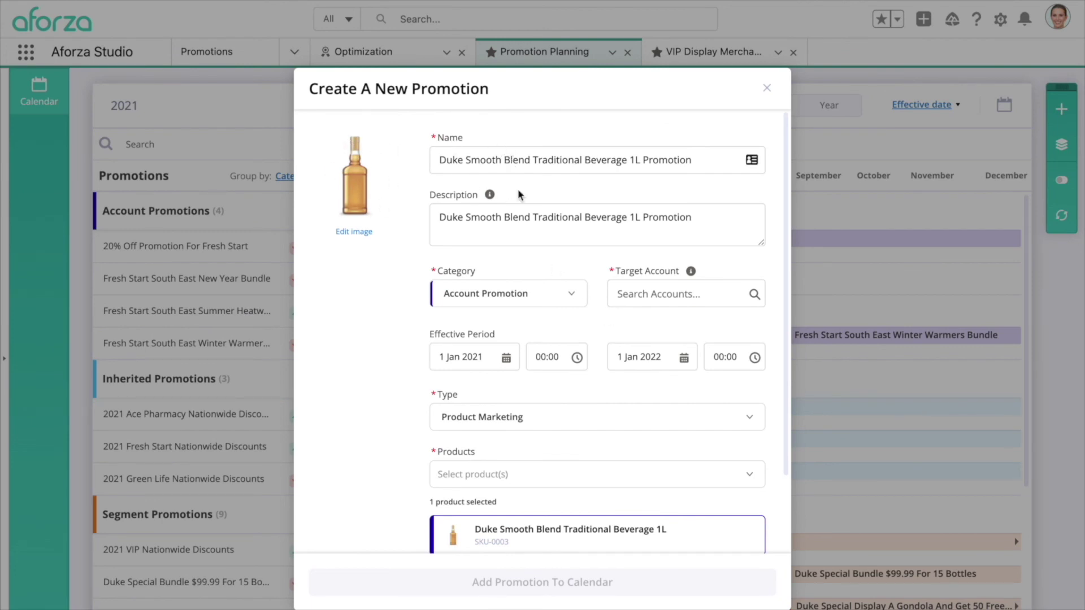
- Make it a Segment Promotion targeting the VIP Customer Segment
{"action": "scroll", "coordinate": [556, 294], "scroll_direction": "down", "scroll_amount": 1}
{"action": "scroll", "coordinate": [557, 294], "scroll_direction": "down", "scroll_amount": 1}
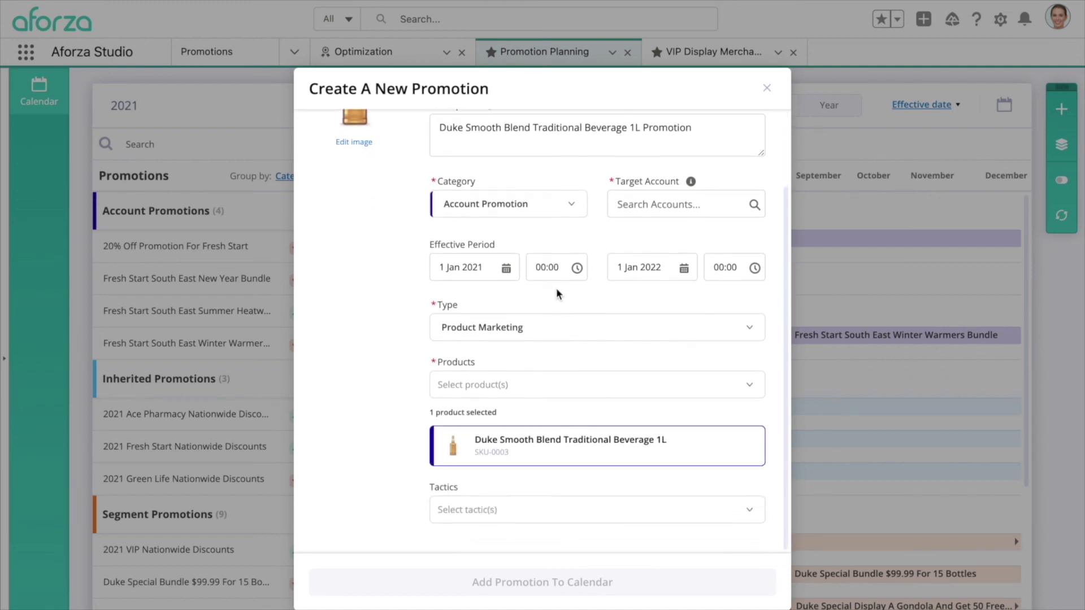
{"action": "scroll", "coordinate": [562, 377], "scroll_direction": "up", "scroll_amount": 1}
{"action": "scroll", "coordinate": [563, 377], "scroll_direction": "up", "scroll_amount": 1}
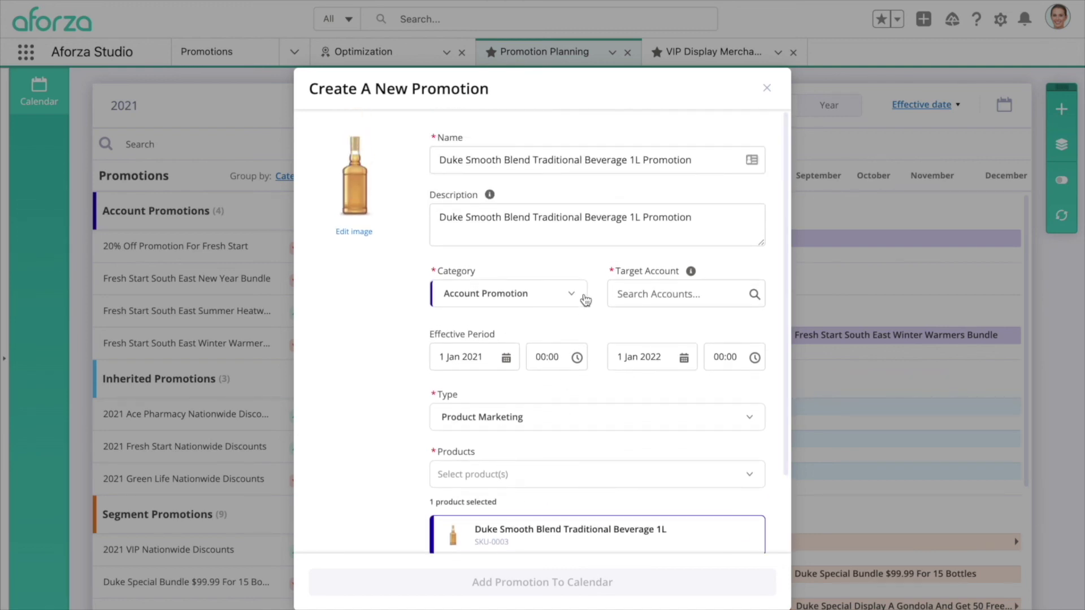
{"action": "left_click", "coordinate": [574, 295]}
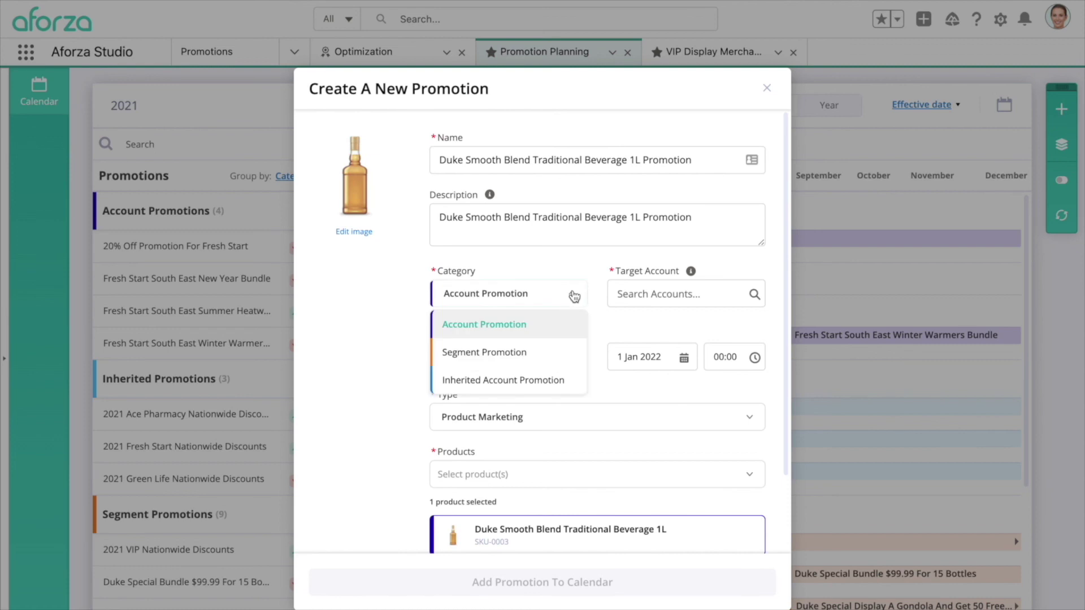
{"action": "left_click", "coordinate": [515, 351]}
{"action": "left_click", "coordinate": [657, 295]}
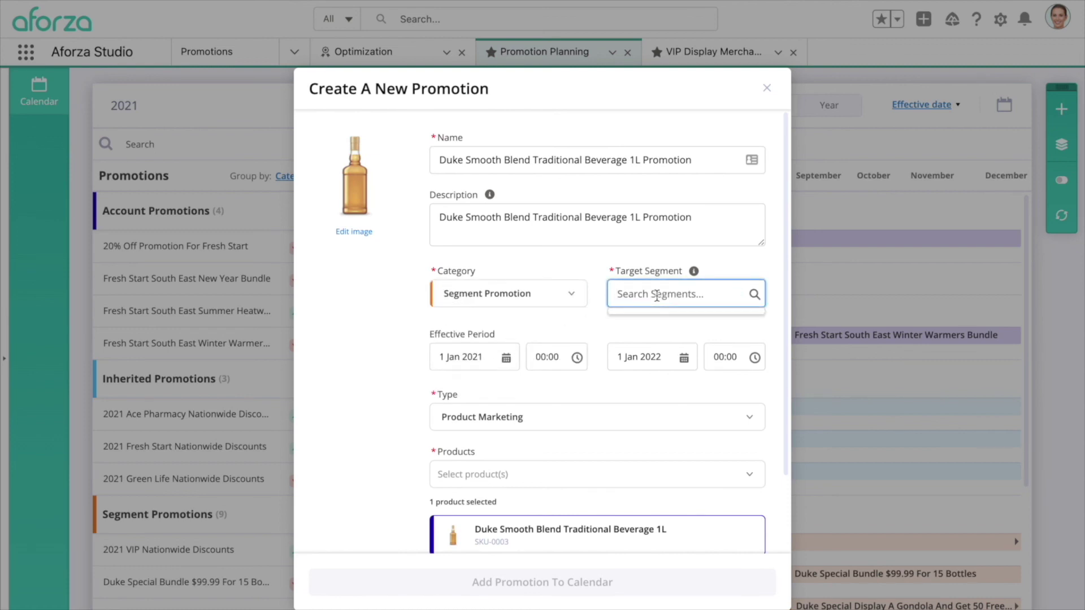
{"action": "type", "text": "VIP"}
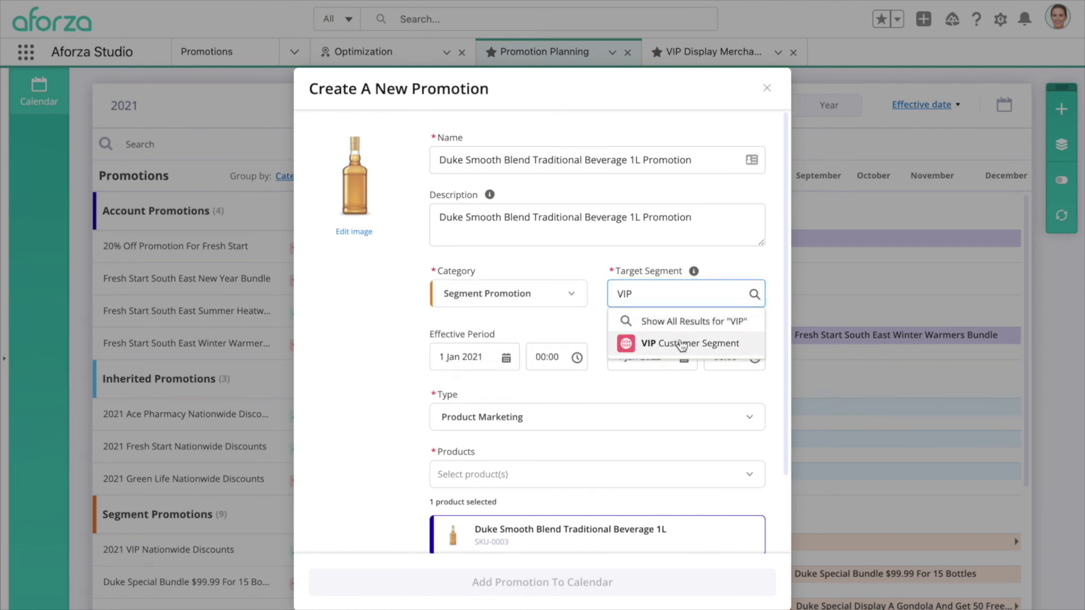
{"action": "left_click", "coordinate": [690, 343]}
- Add the 25% Automatic Discount tactic and save the promotion to the calendar
{"action": "scroll", "coordinate": [582, 339], "scroll_direction": "down", "scroll_amount": 3}
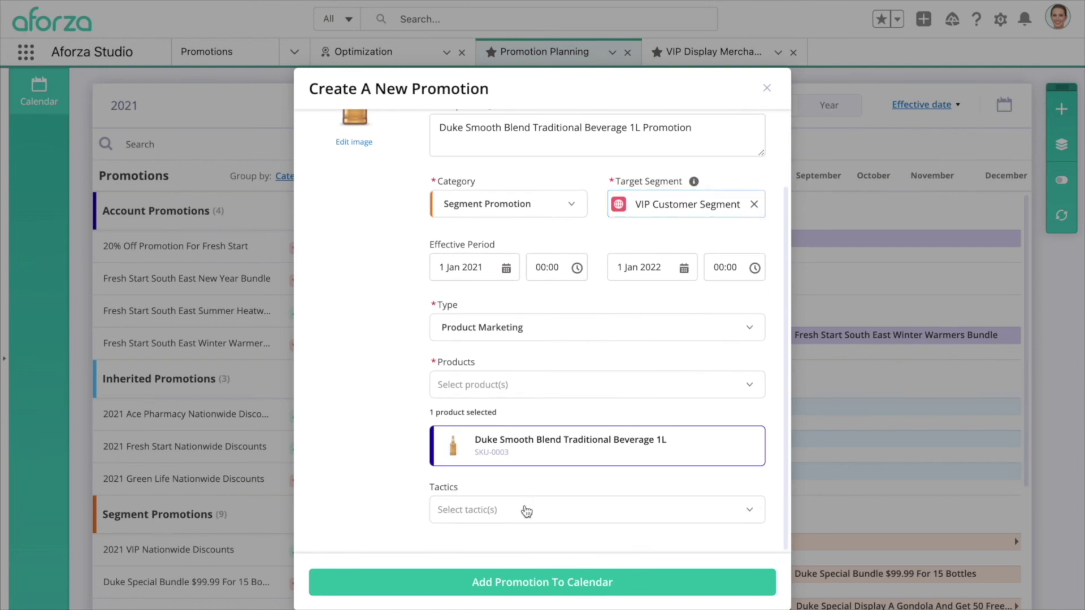
{"action": "left_click", "coordinate": [523, 510]}
{"action": "scroll", "coordinate": [524, 508], "scroll_direction": "down", "scroll_amount": 2}
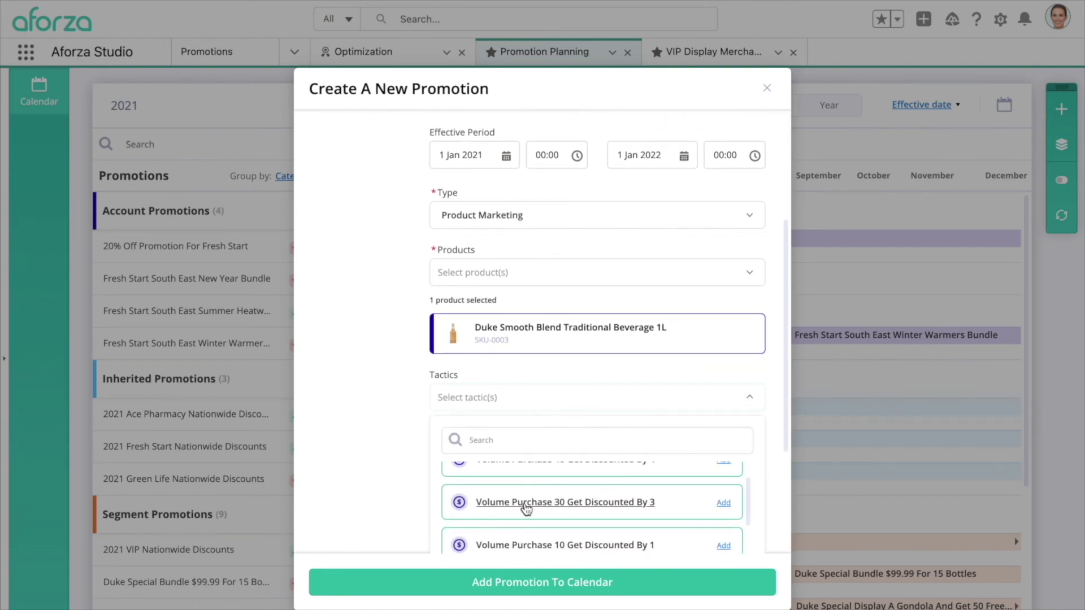
{"action": "type", "text": "25%"}
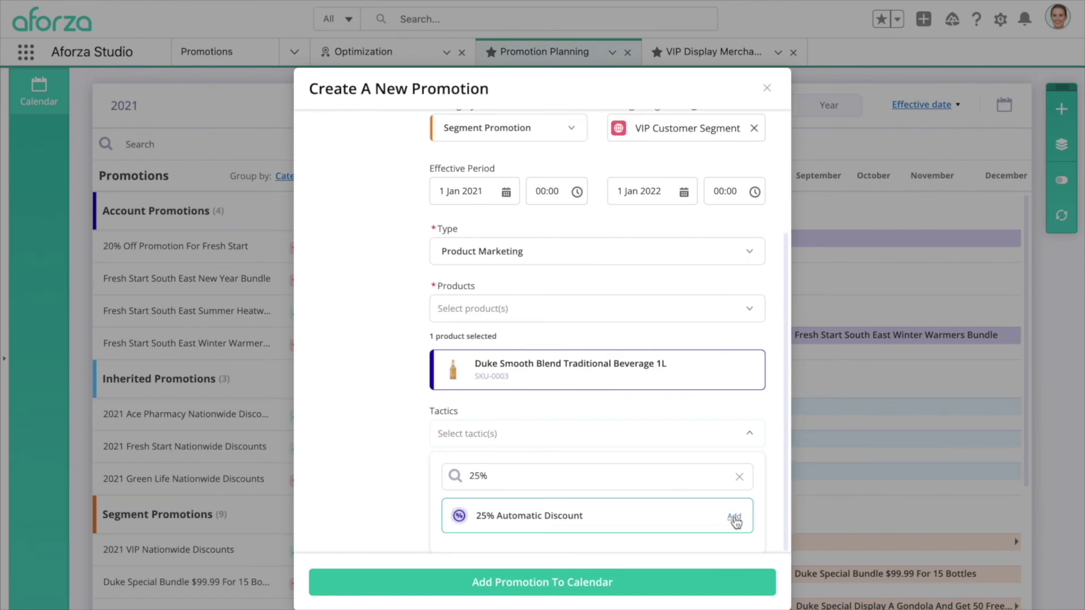
{"action": "left_click", "coordinate": [734, 516]}
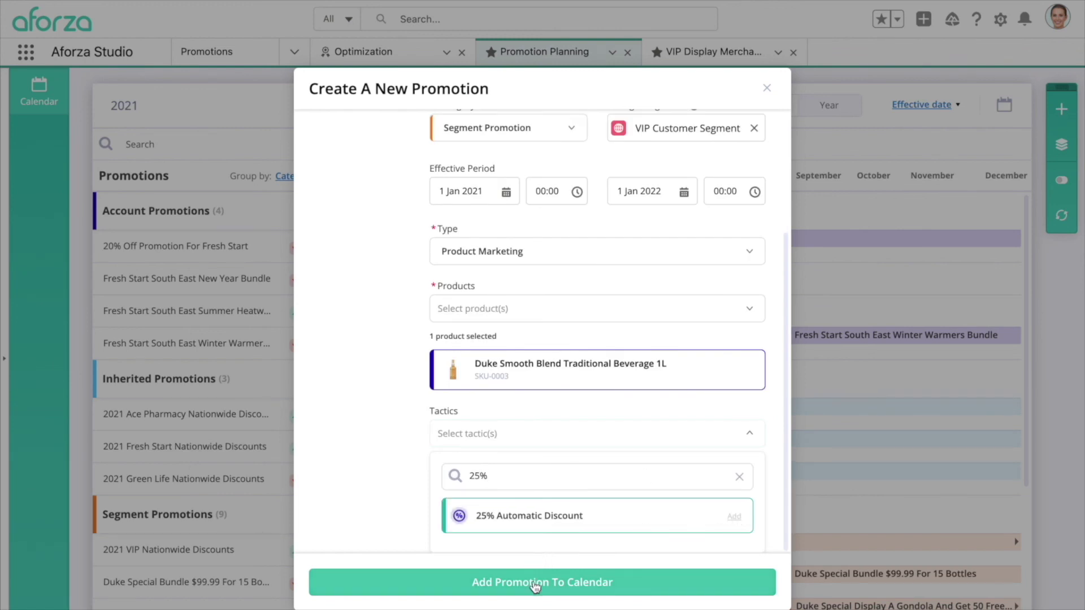
{"action": "left_click", "coordinate": [535, 584]}
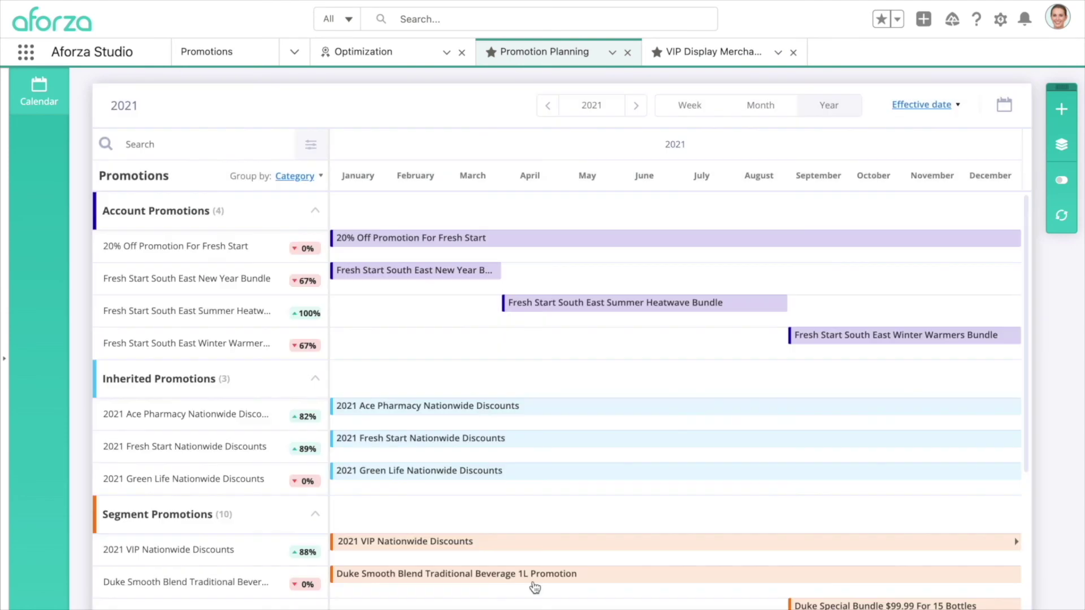
- Open the Duke Smooth Blend promotion's details and view its 25% Automatic Discount tactic
{"action": "scroll", "coordinate": [608, 353], "scroll_direction": "down", "scroll_amount": 3}
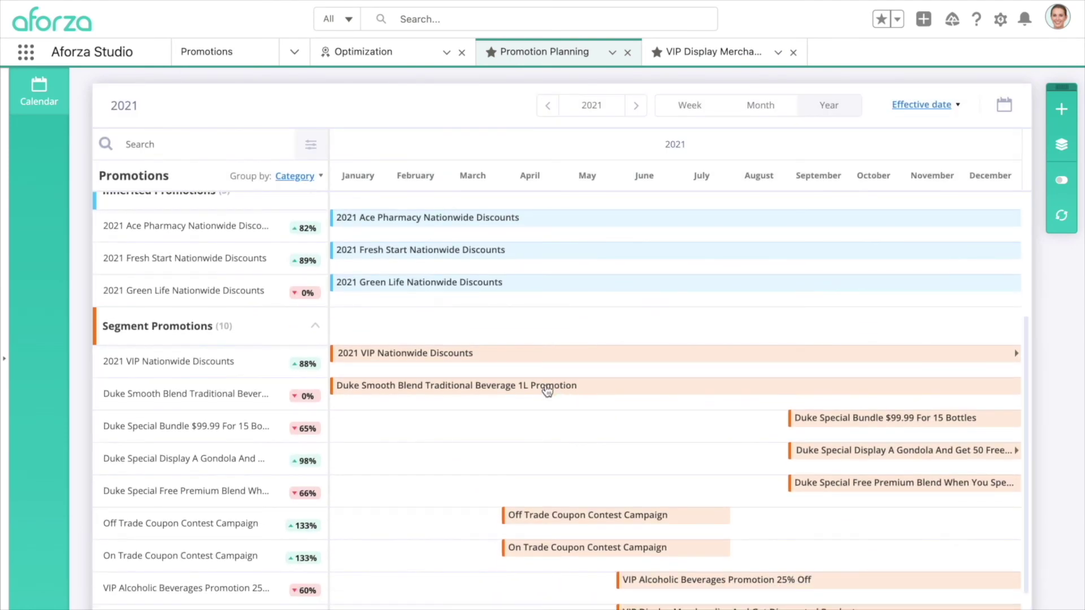
{"action": "left_click", "coordinate": [547, 391]}
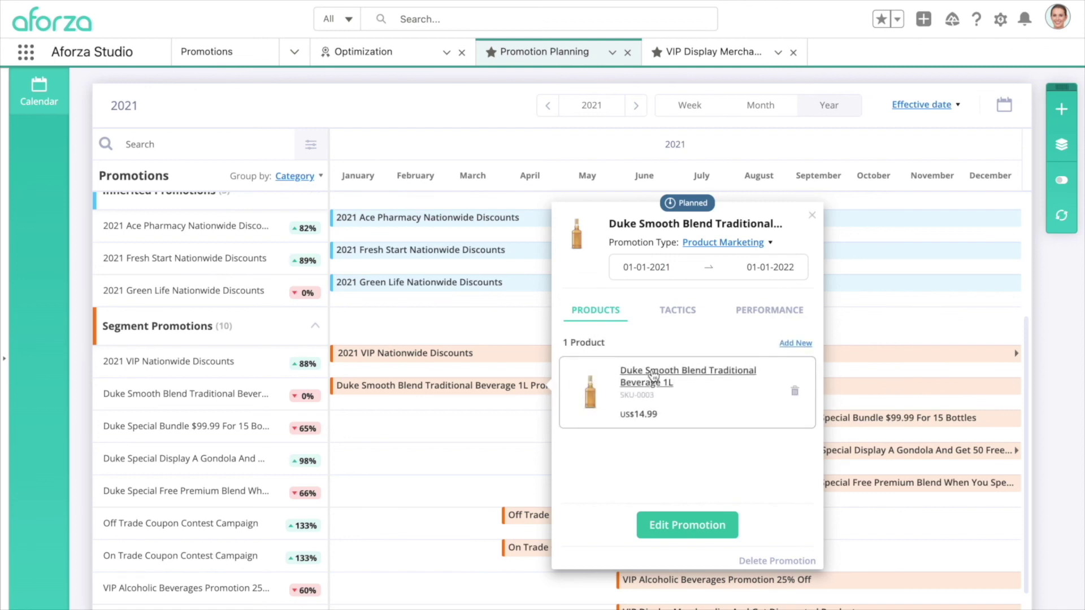
{"action": "left_click", "coordinate": [678, 313]}
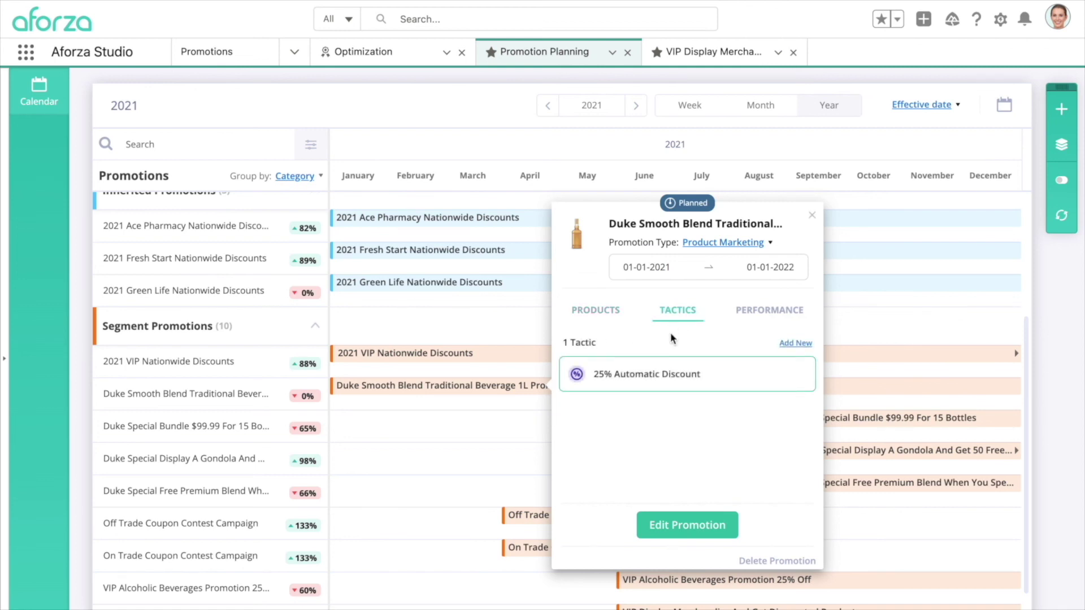